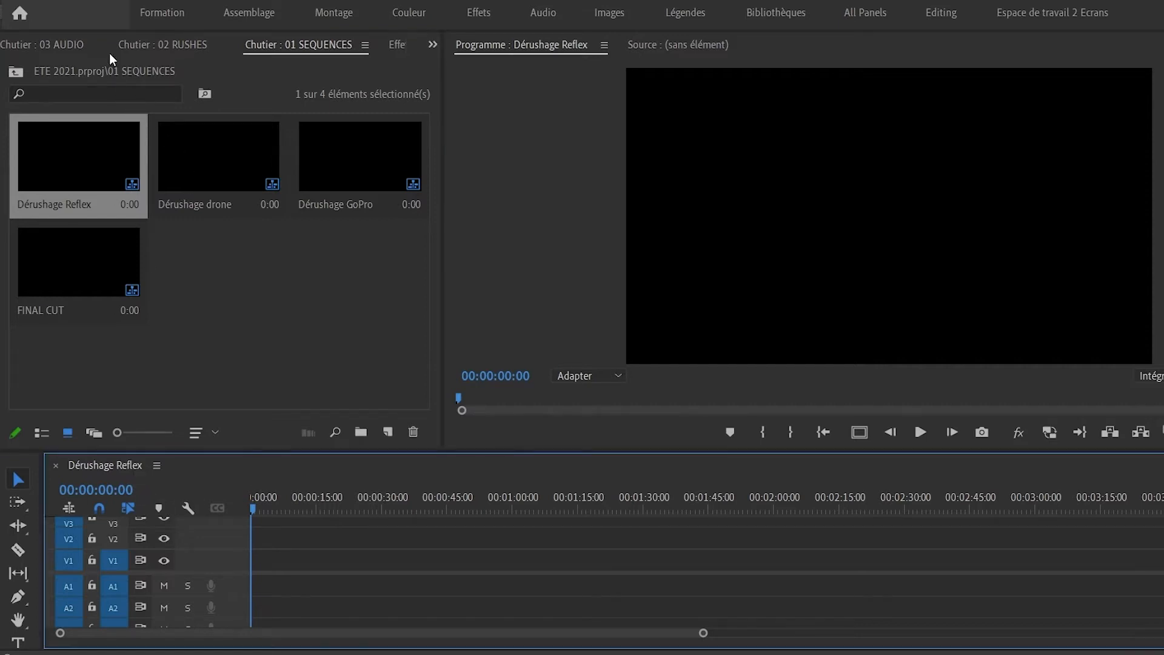
Browse the 03 AUDIO and 04 ELEMENTS GRAPHIQUES bins, then show the ETE 2021 project overview.
{"action": "left_click", "coordinate": [56, 44]}
{"action": "left_click", "coordinate": [15, 46]}
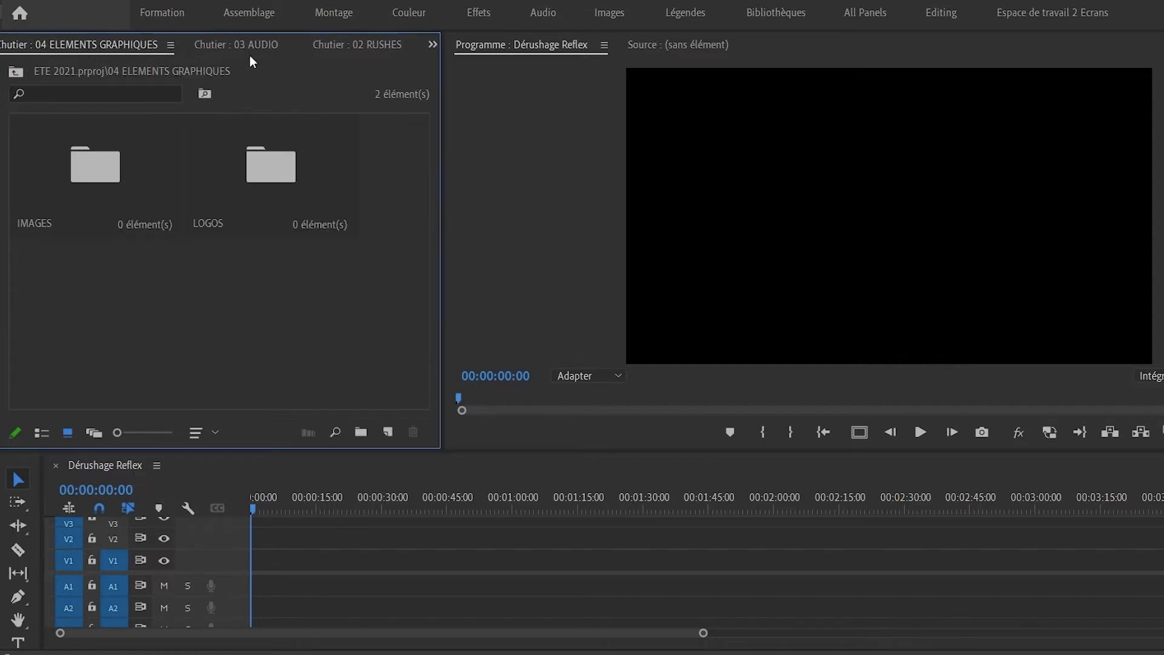
{"action": "left_click", "coordinate": [432, 45]}
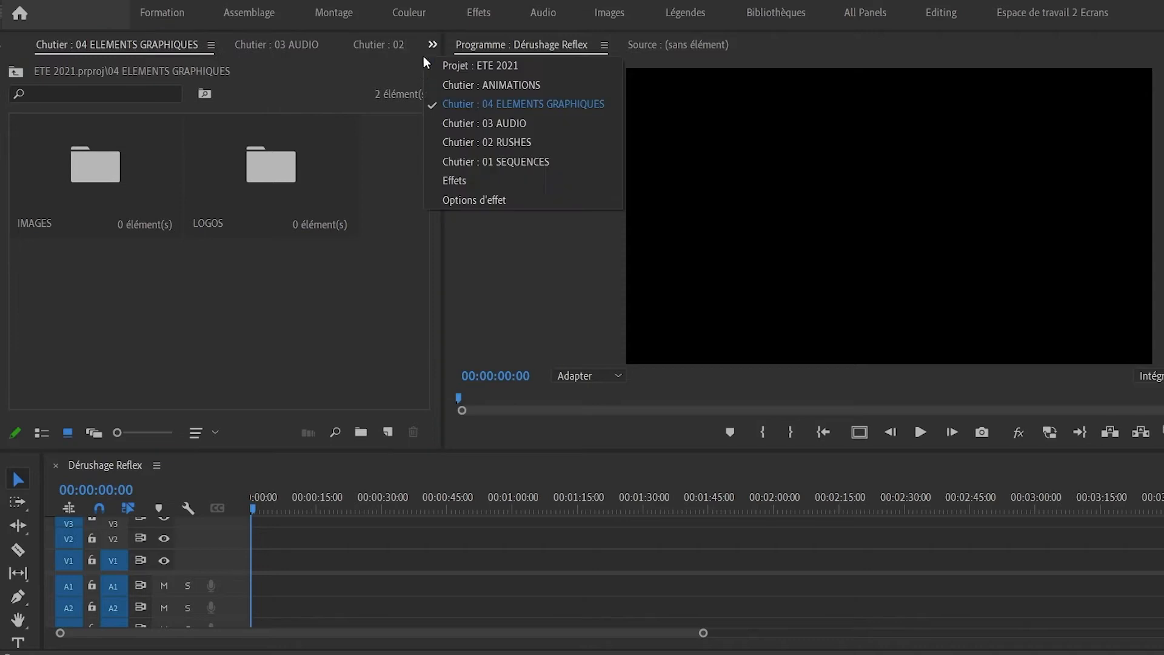
{"action": "left_click", "coordinate": [456, 65]}
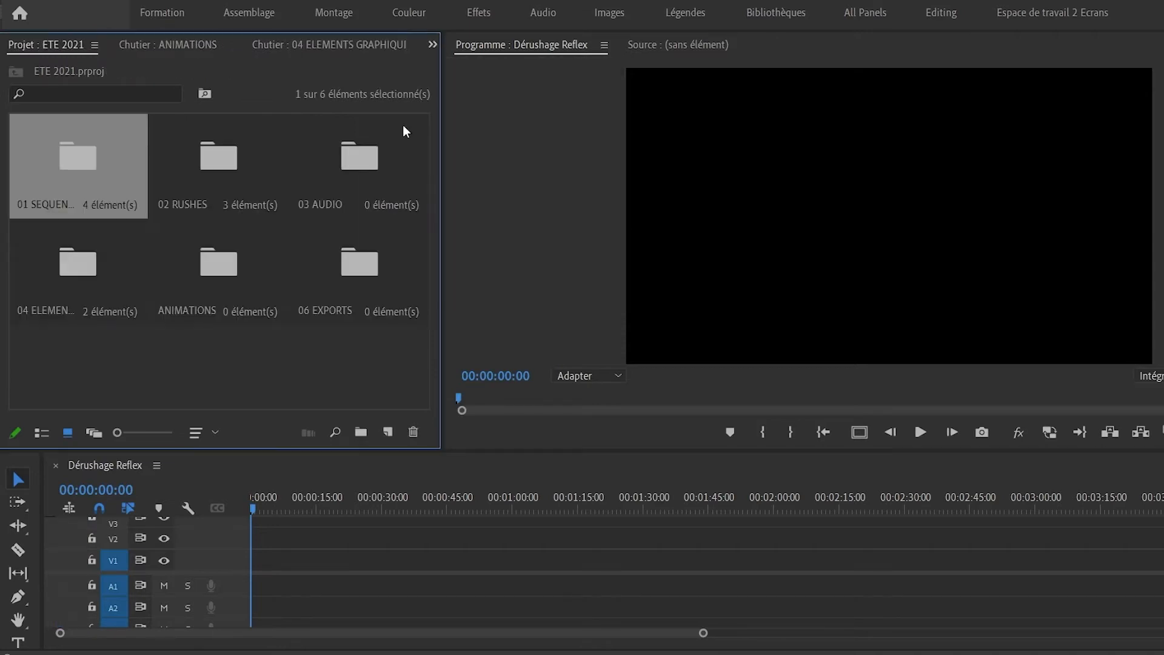
Open RUSHES > Reflex and lay all 11 Reflex clips into the sequence.
{"action": "double_click", "coordinate": [219, 164]}
{"action": "key", "text": "ctrl+a"}
{"action": "left_click", "coordinate": [217, 184]}
{"action": "double_click", "coordinate": [217, 184]}
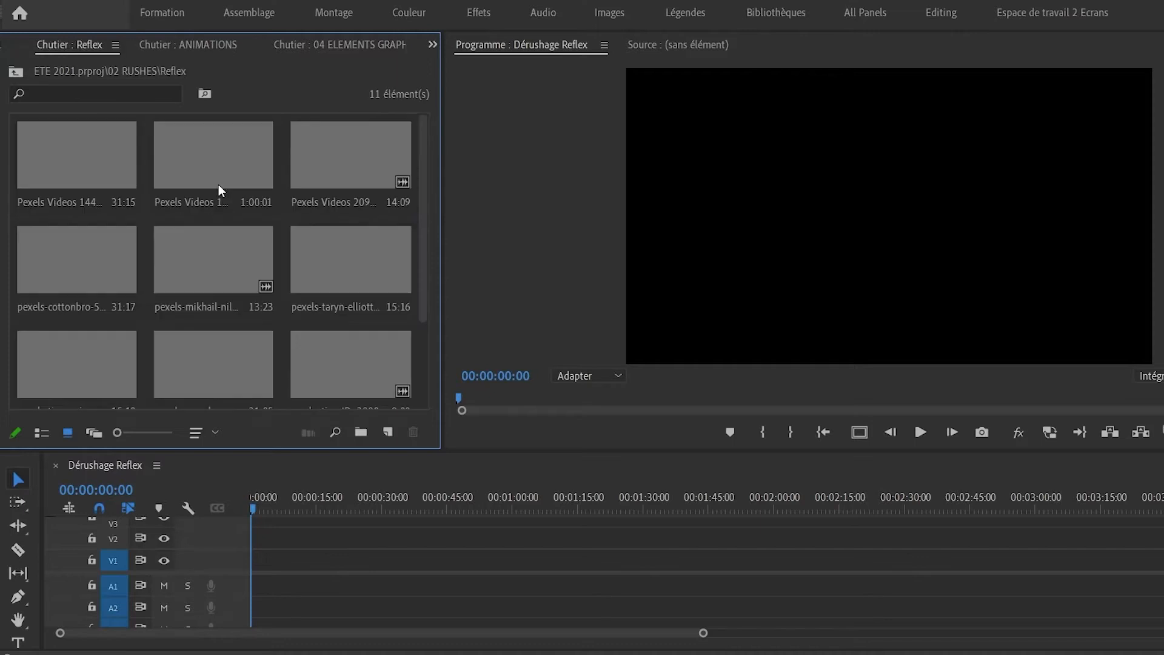
{"action": "left_click", "coordinate": [108, 207]}
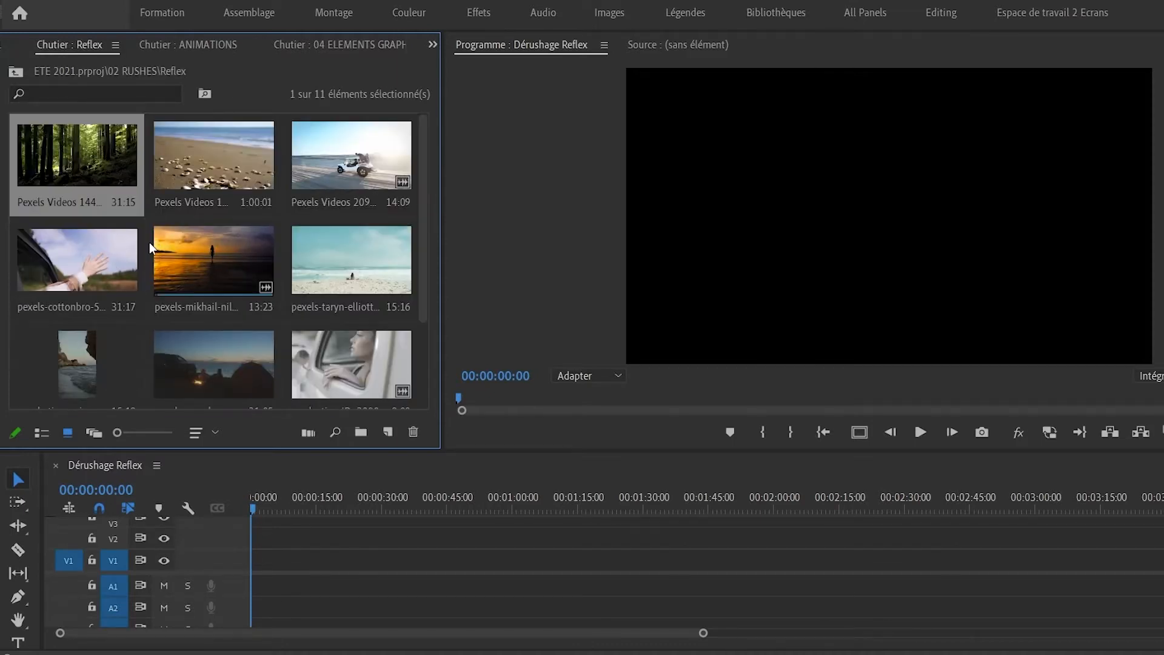
{"action": "key", "text": "ctrl+a"}
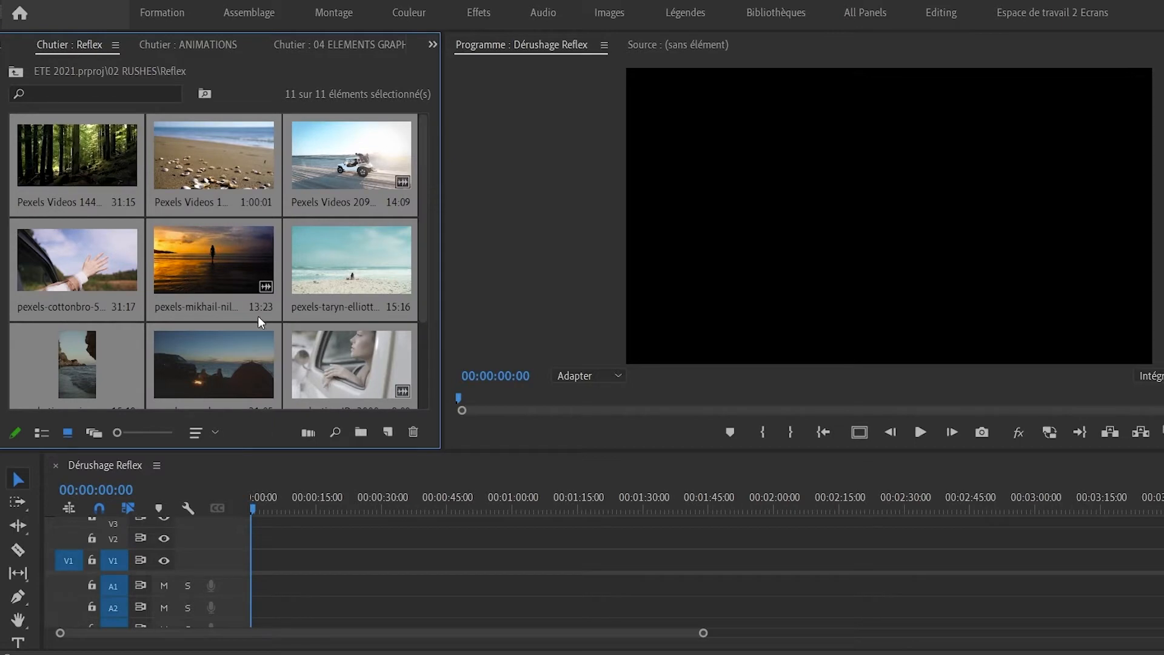
{"action": "left_click_drag", "start_coordinate": [262, 529], "coordinate": [256, 583]}
Scrub through the assembled Reflex clips, then select and delete them all from the sequence.
{"action": "left_click_drag", "start_coordinate": [636, 632], "coordinate": [830, 631]}
{"action": "left_click_drag", "start_coordinate": [260, 507], "coordinate": [297, 515]}
{"action": "key", "text": "Home"}
{"action": "left_click_drag", "start_coordinate": [929, 547], "coordinate": [271, 600]}
{"action": "key", "text": "Delete"}
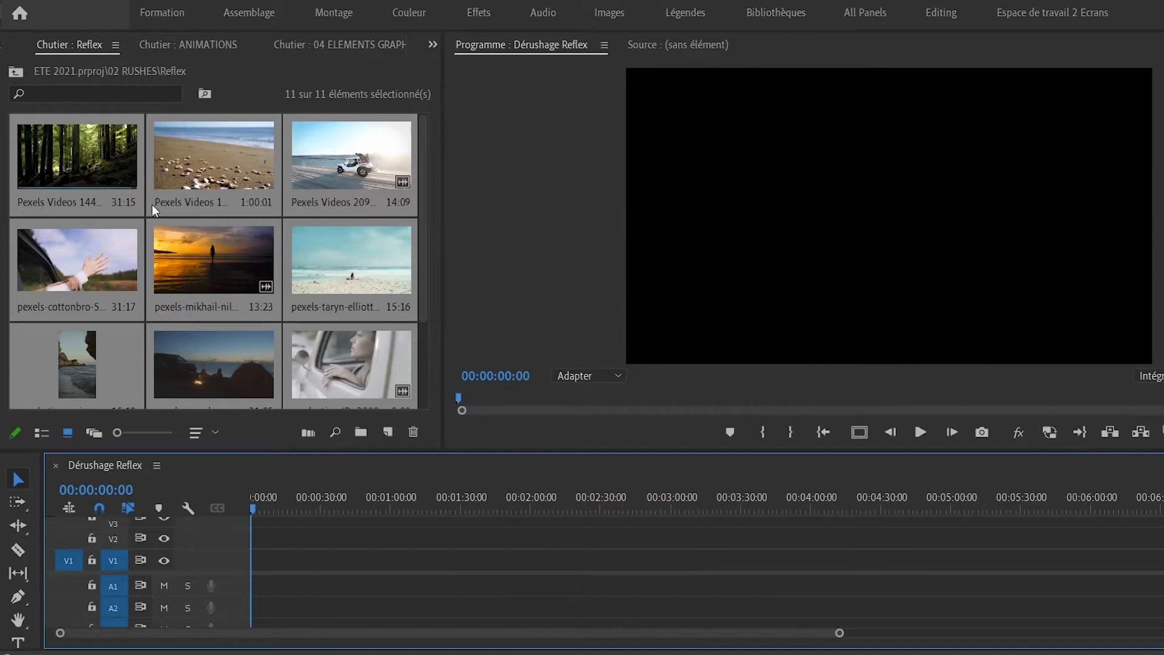
Mark an In/Out range of about 10 seconds on the forest clip and drag it into the sequence.
{"action": "double_click", "coordinate": [85, 158]}
{"action": "mouse_move", "coordinate": [465, 399]}
{"action": "left_mouse_down"}
{"action": "mouse_move", "coordinate": [607, 413]}
{"action": "mouse_move", "coordinate": [1134, 412]}
{"action": "mouse_move", "coordinate": [433, 421]}
{"action": "mouse_move", "coordinate": [784, 424]}
{"action": "left_mouse_up"}
{"action": "key", "text": "i"}
{"action": "key", "text": "o"}
{"action": "left_click_drag", "start_coordinate": [411, 500], "coordinate": [255, 558]}
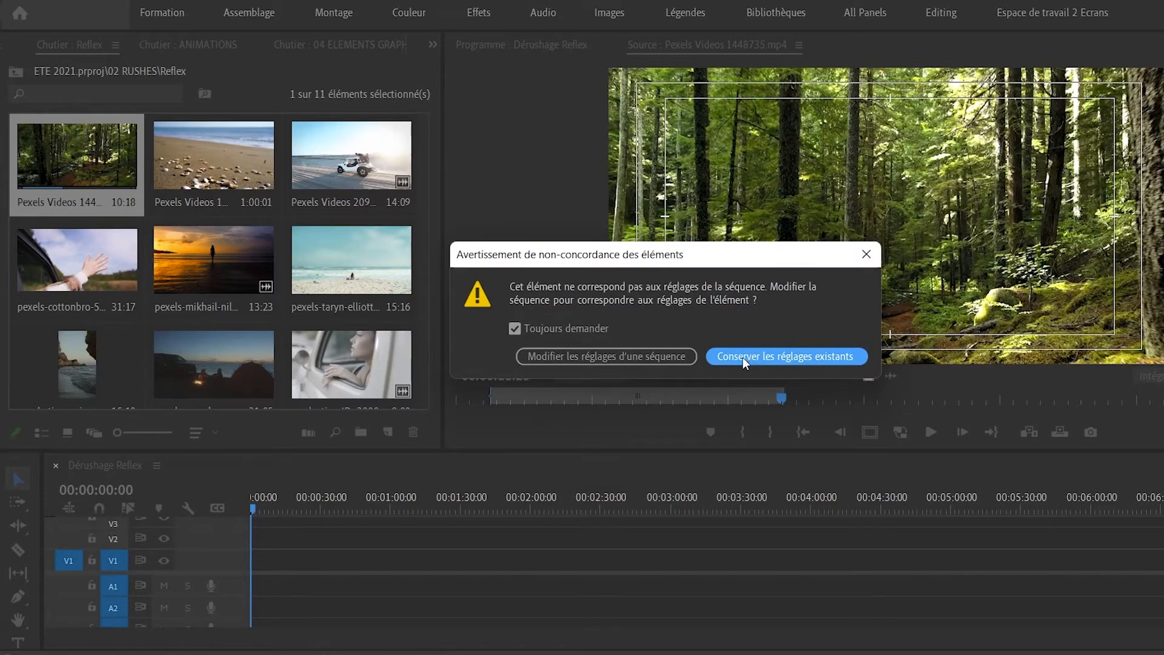
Keep the existing sequence settings and select the forest clip in the timeline.
{"action": "left_click", "coordinate": [786, 358]}
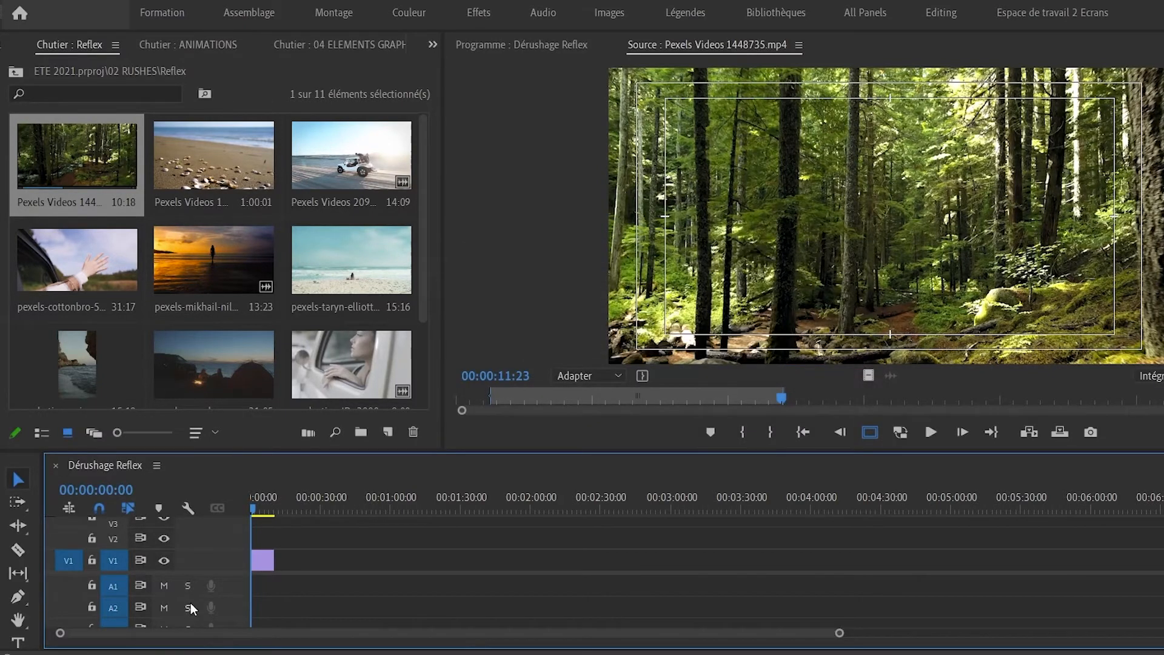
{"action": "left_click", "coordinate": [259, 509]}
{"action": "left_click_drag", "start_coordinate": [265, 506], "coordinate": [242, 501]}
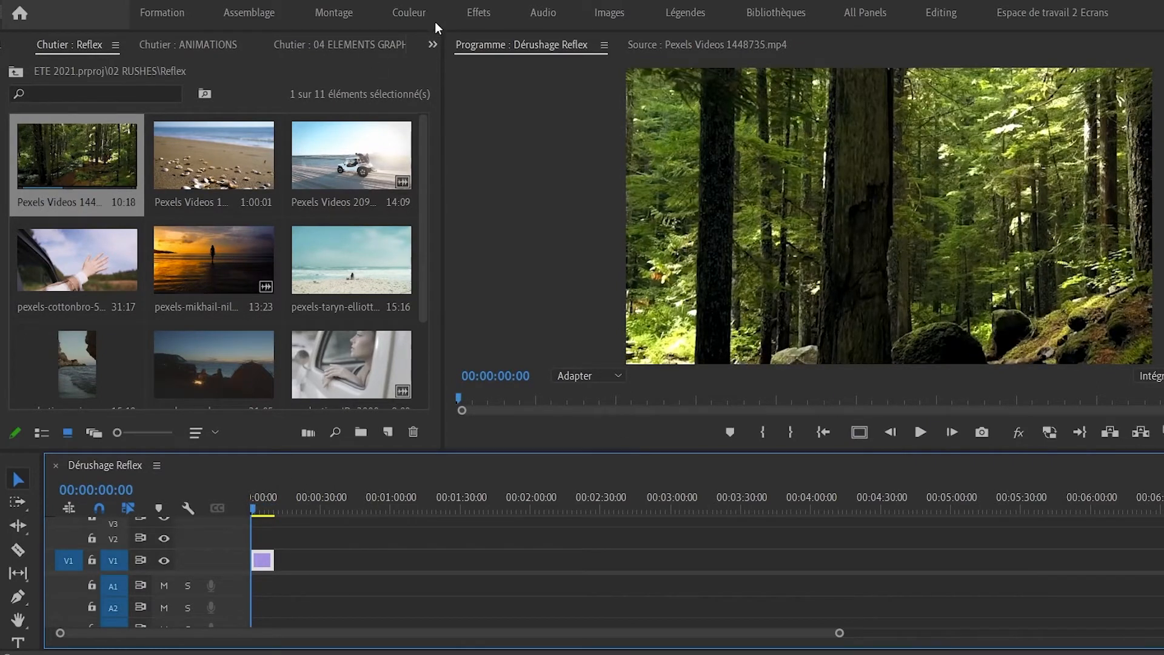
Set the forest clip's Echelle to 50 in Options d'effet and play the sequence.
{"action": "left_click", "coordinate": [432, 45]}
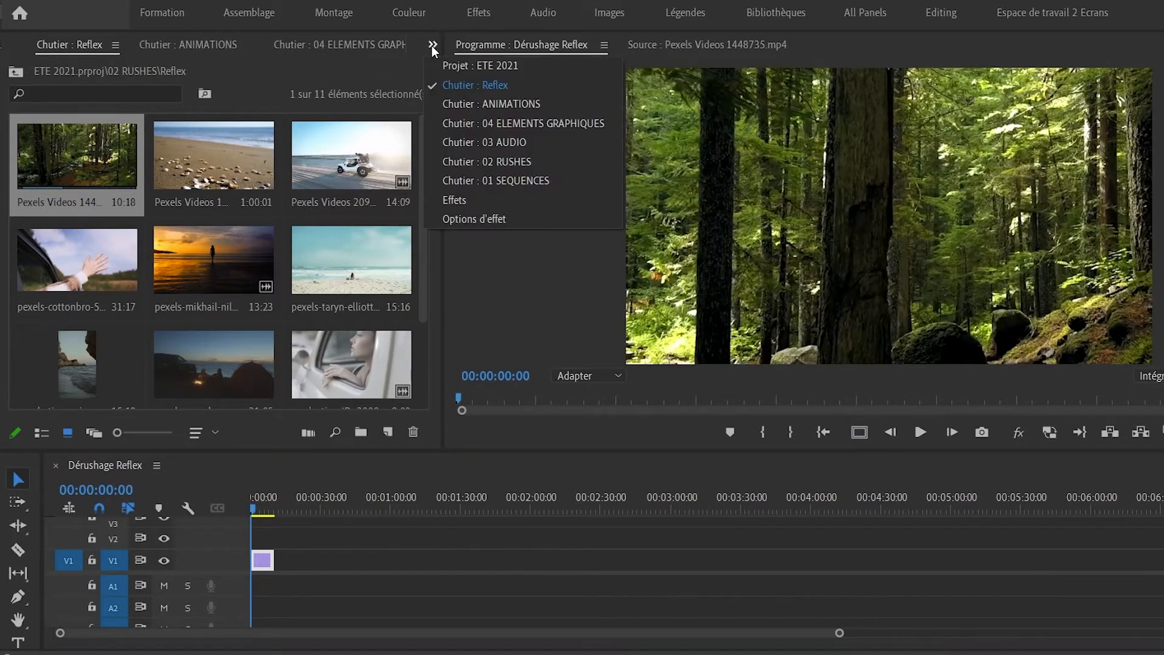
{"action": "left_click", "coordinate": [477, 217]}
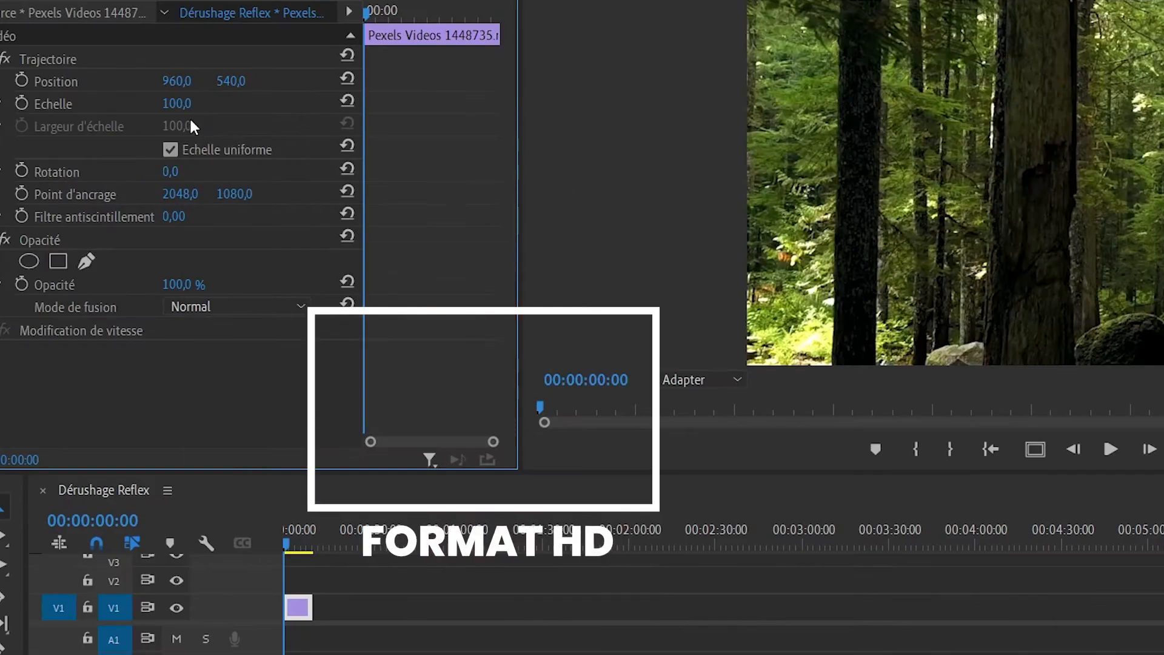
{"action": "type", "text": "77"}
{"action": "key", "text": "Return"}
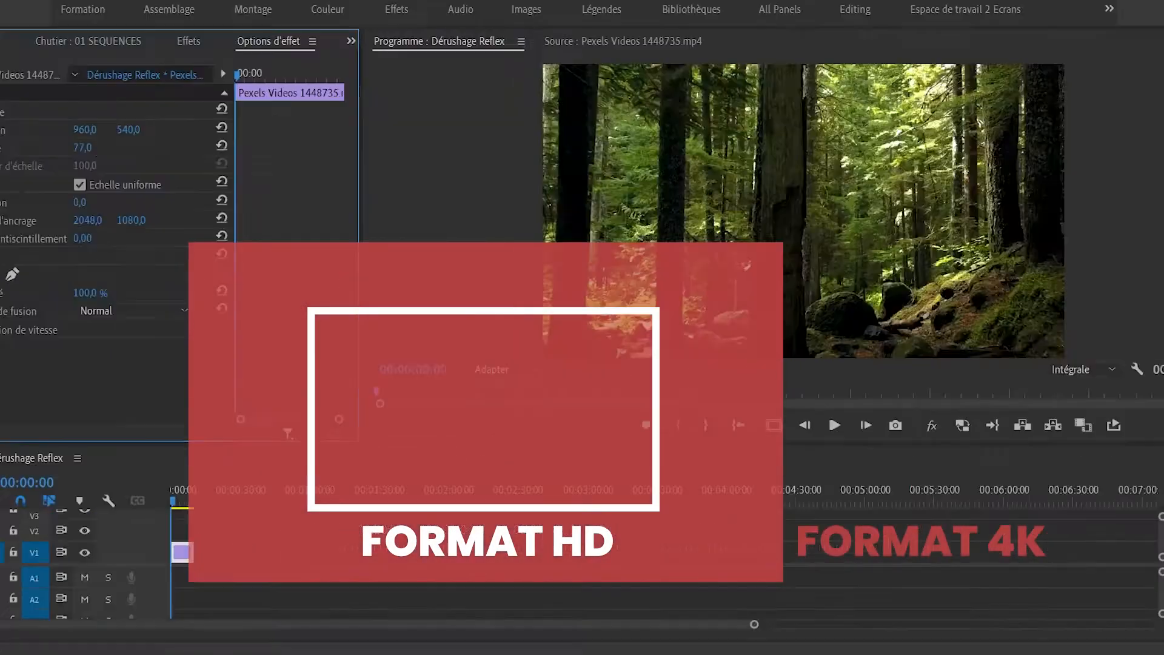
{"action": "type", "text": "50"}
{"action": "key", "text": "Return"}
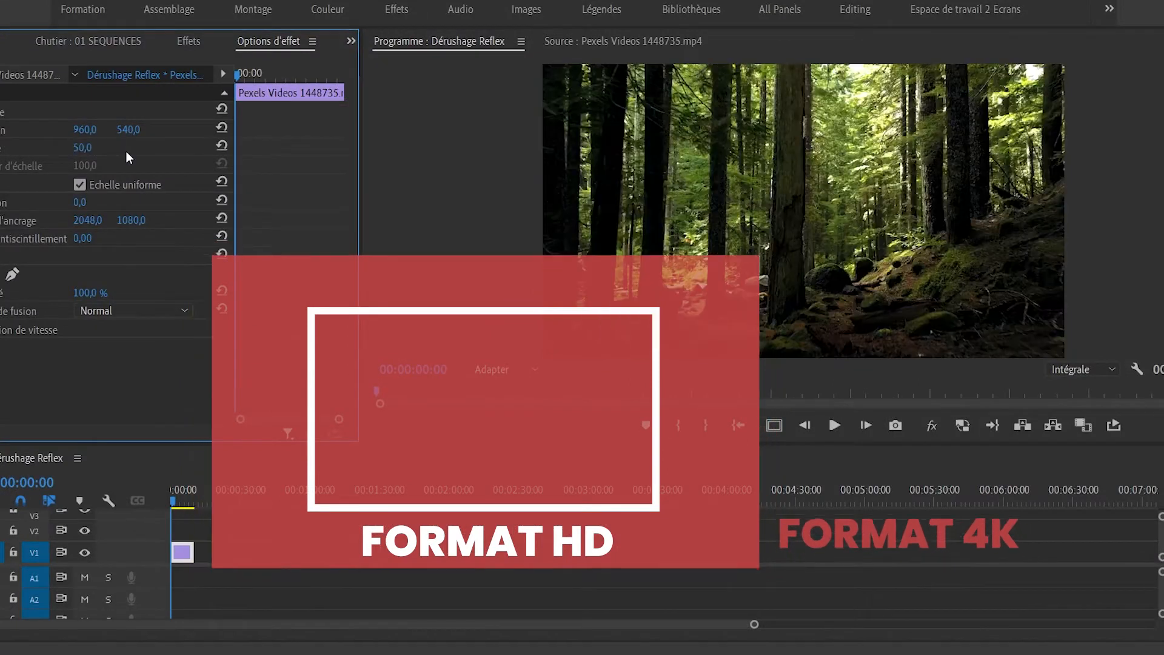
{"action": "key", "text": "space"}
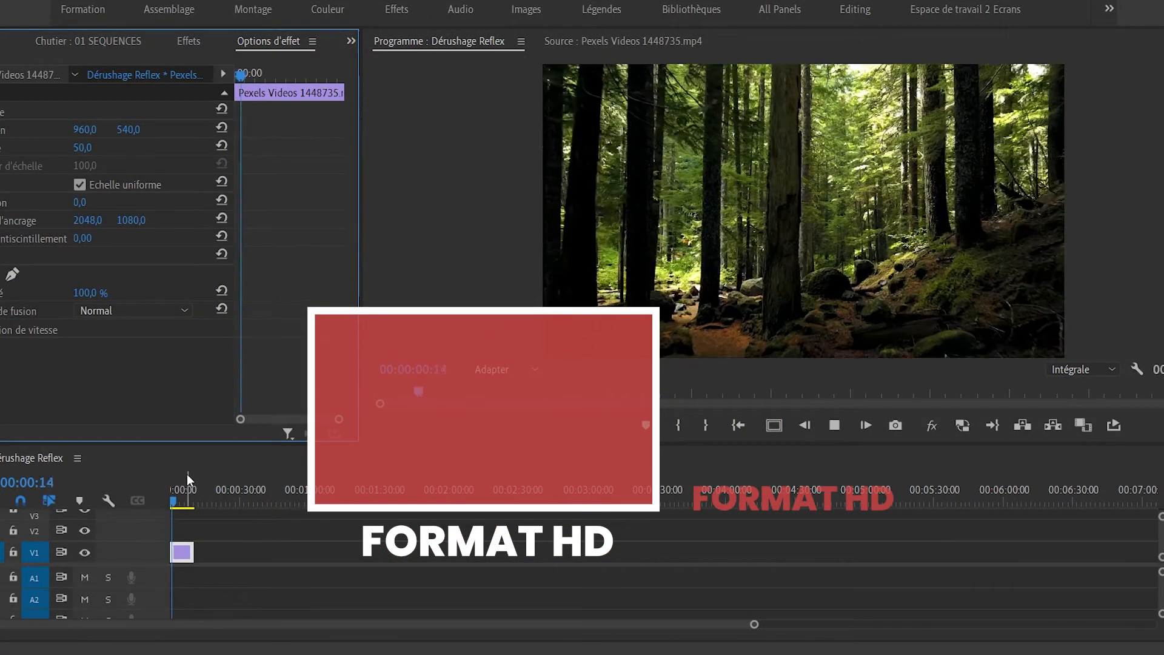
{"action": "key", "text": "space"}
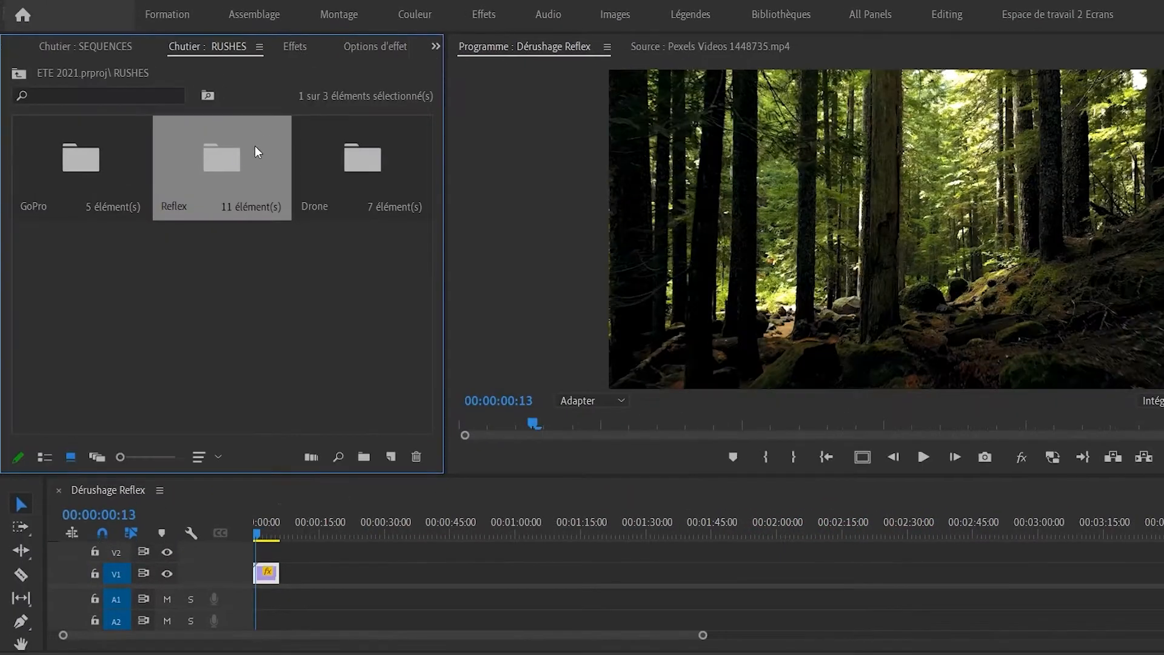
Add Pexels Videos 2099568 (beach buggy) to V1 and fit the timeline to the sequence.
{"action": "double_click", "coordinate": [222, 155]}
{"action": "left_click", "coordinate": [353, 157]}
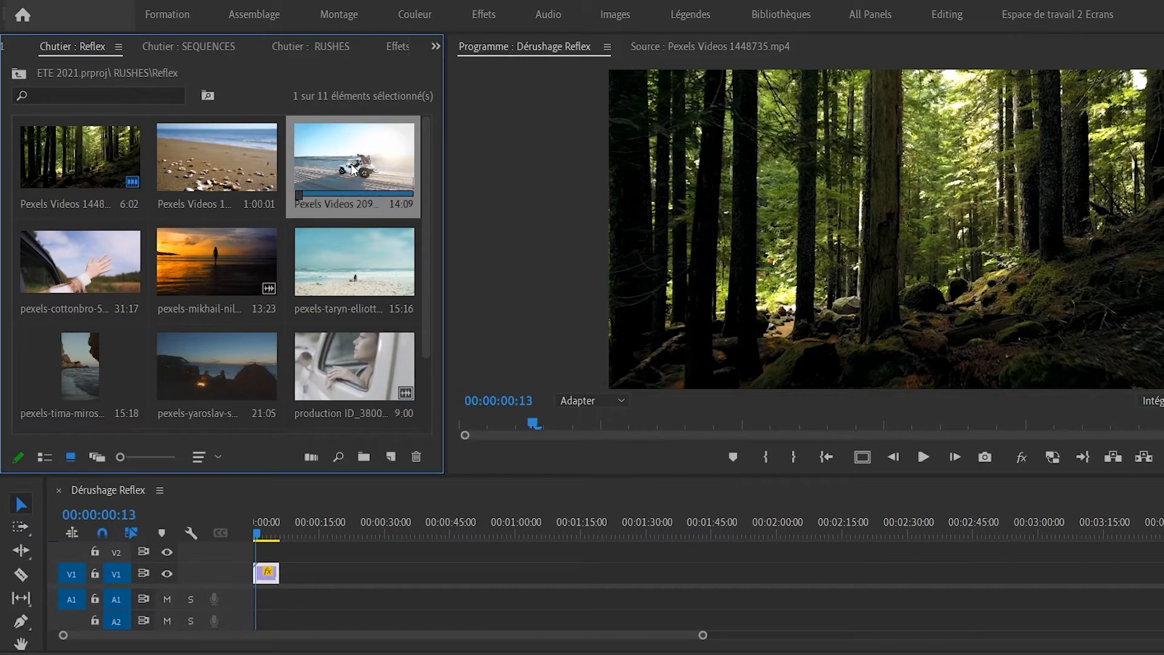
{"action": "left_click", "coordinate": [347, 170]}
{"action": "left_click_drag", "start_coordinate": [347, 170], "coordinate": [303, 579]}
{"action": "key", "text": "backslash"}
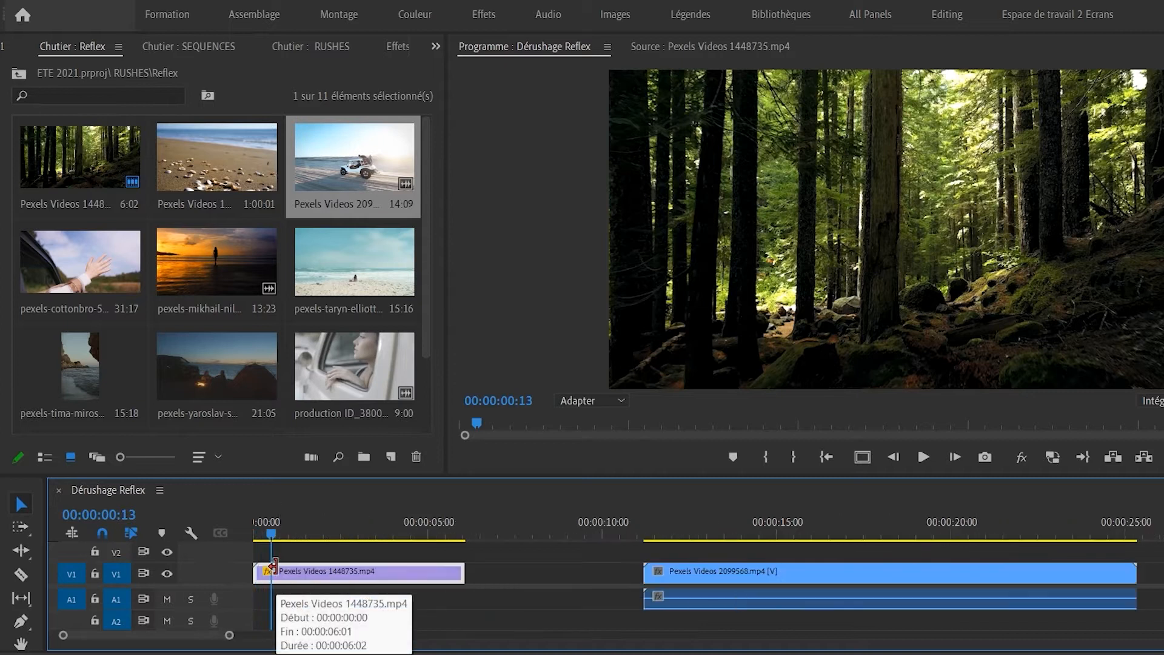
Trim the buggy clip's head and tail and butt it against the forest clip.
{"action": "left_click_drag", "start_coordinate": [631, 539], "coordinate": [871, 564]}
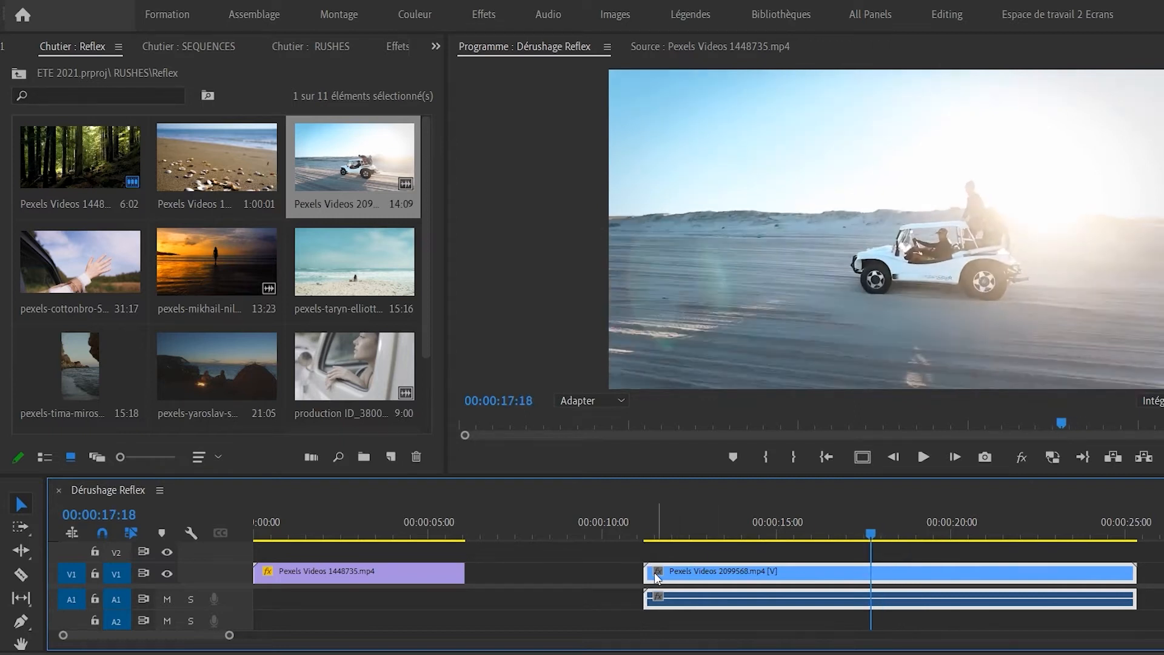
{"action": "left_click_drag", "start_coordinate": [640, 572], "coordinate": [963, 539]}
{"action": "left_click", "coordinate": [885, 539]}
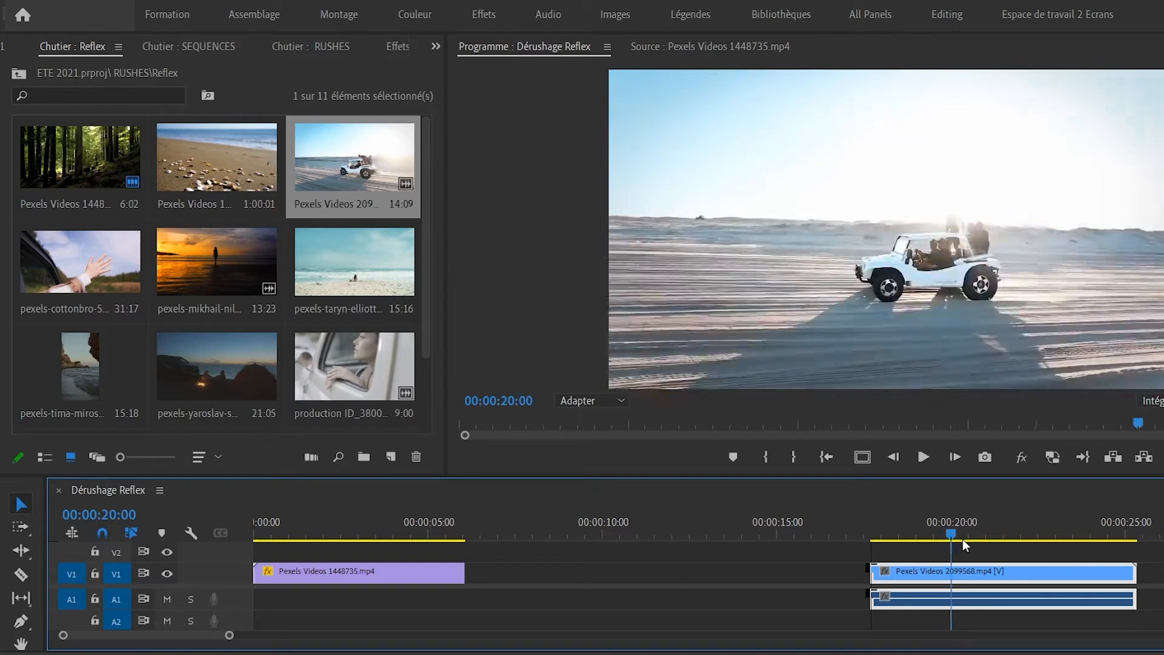
{"action": "key", "text": "space"}
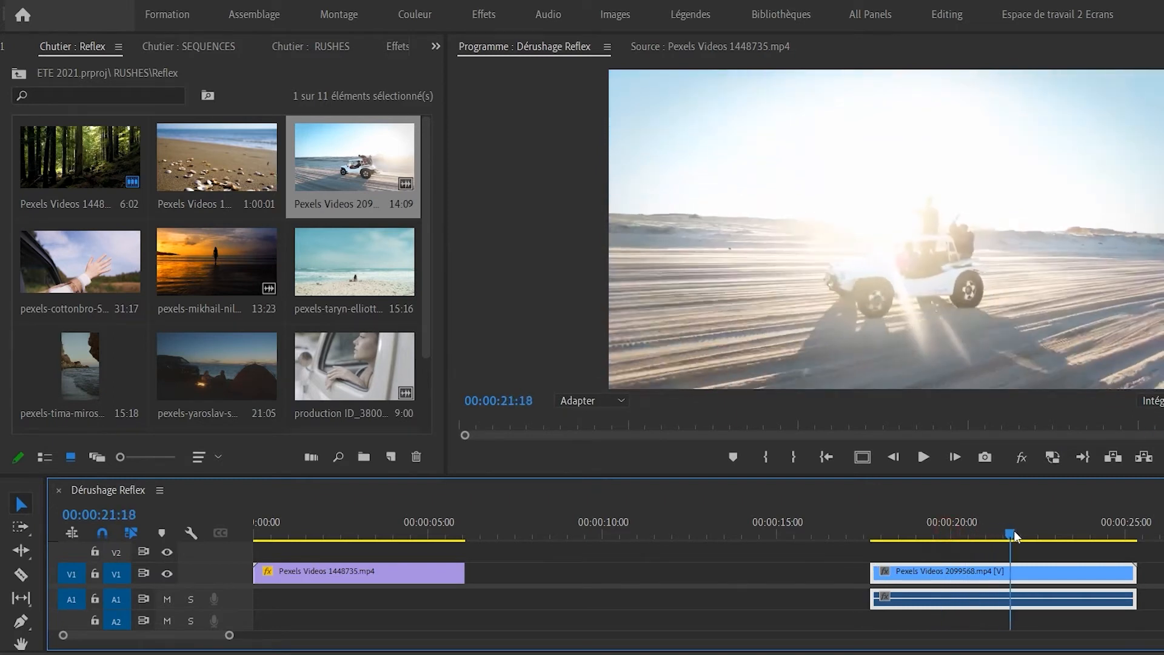
{"action": "left_click_drag", "start_coordinate": [1135, 572], "coordinate": [601, 588]}
{"action": "left_click", "coordinate": [559, 530]}
{"action": "left_click_drag", "start_coordinate": [541, 533], "coordinate": [485, 545]}
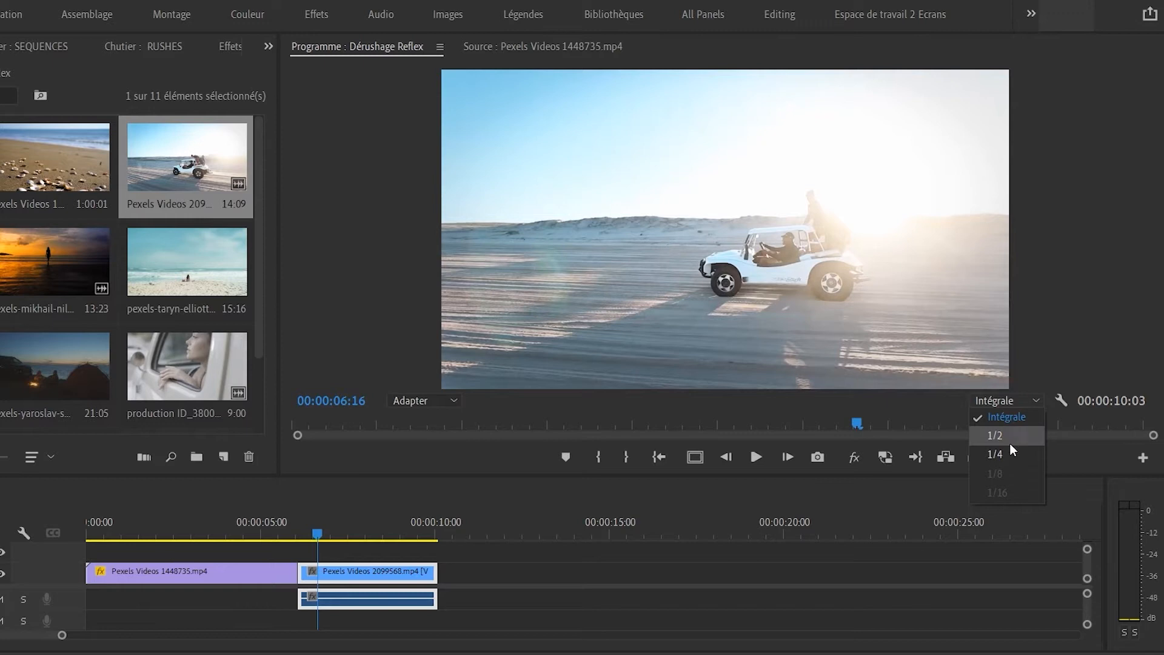
Set Program monitor playback resolution to 1/4 and play across the forest-to-buggy cut.
{"action": "left_click", "coordinate": [1009, 455]}
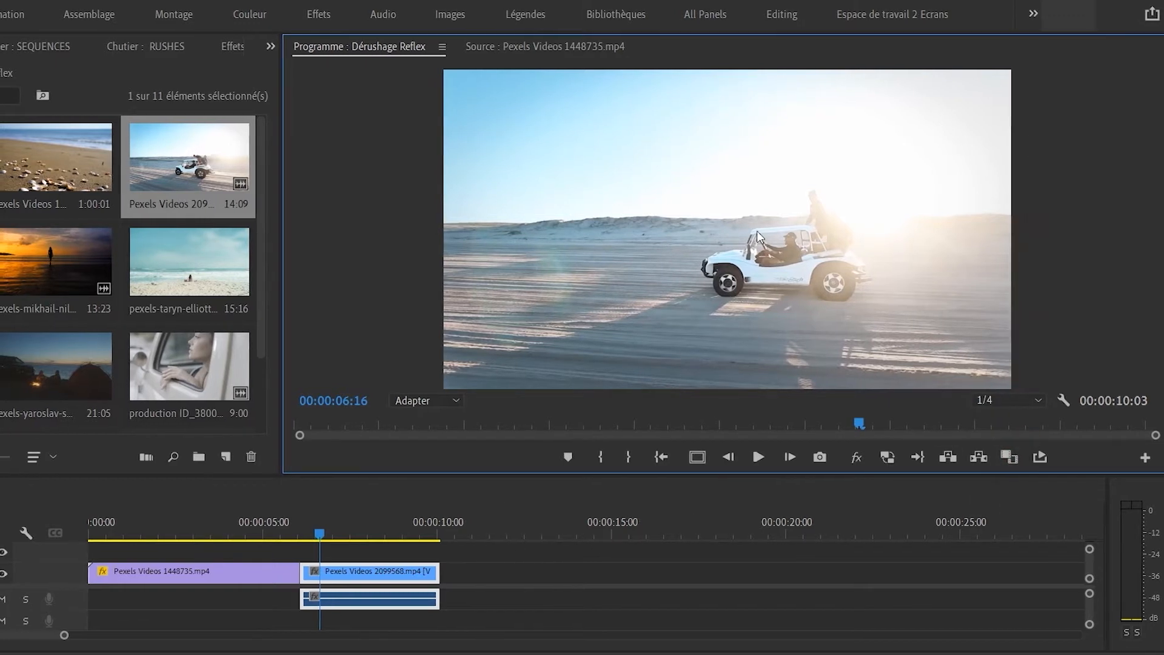
{"action": "left_click_drag", "start_coordinate": [389, 524], "coordinate": [352, 523]}
{"action": "key", "text": "space"}
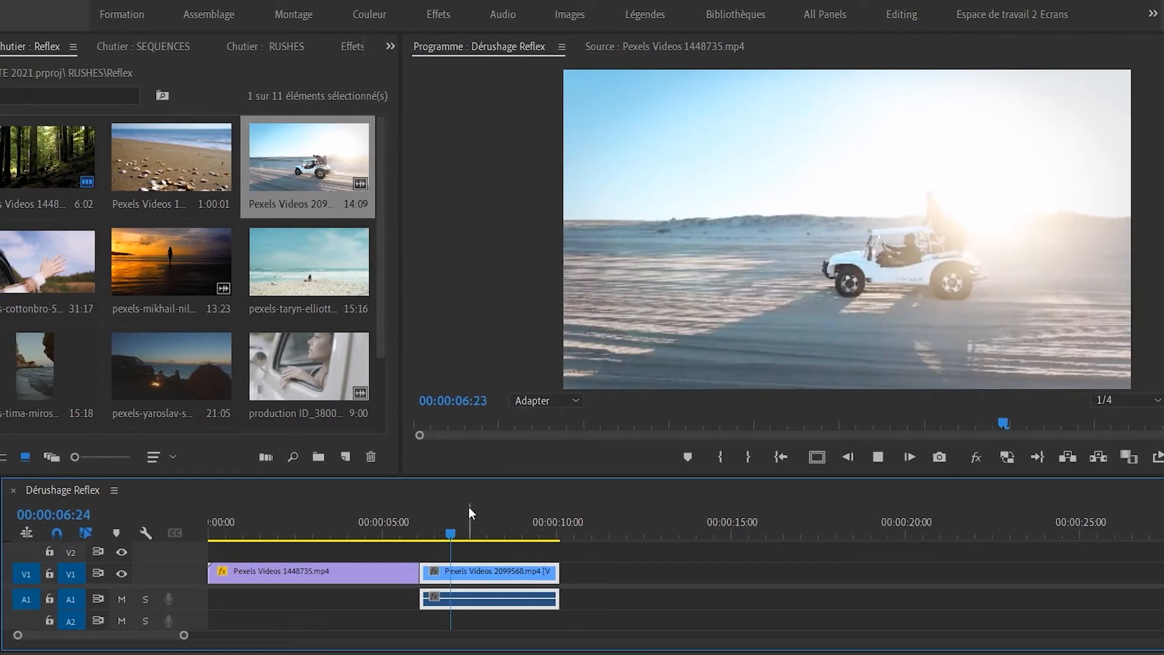
{"action": "key", "text": "space"}
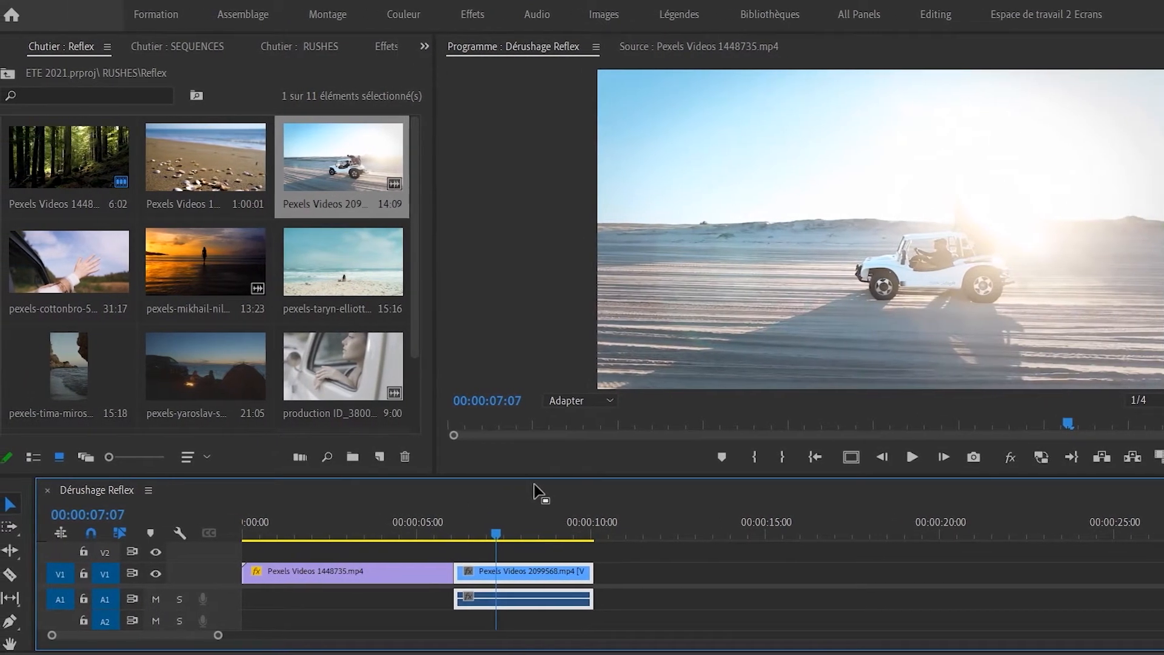
{"action": "left_click_drag", "start_coordinate": [527, 531], "coordinate": [394, 532]}
{"action": "left_click", "coordinate": [476, 537]}
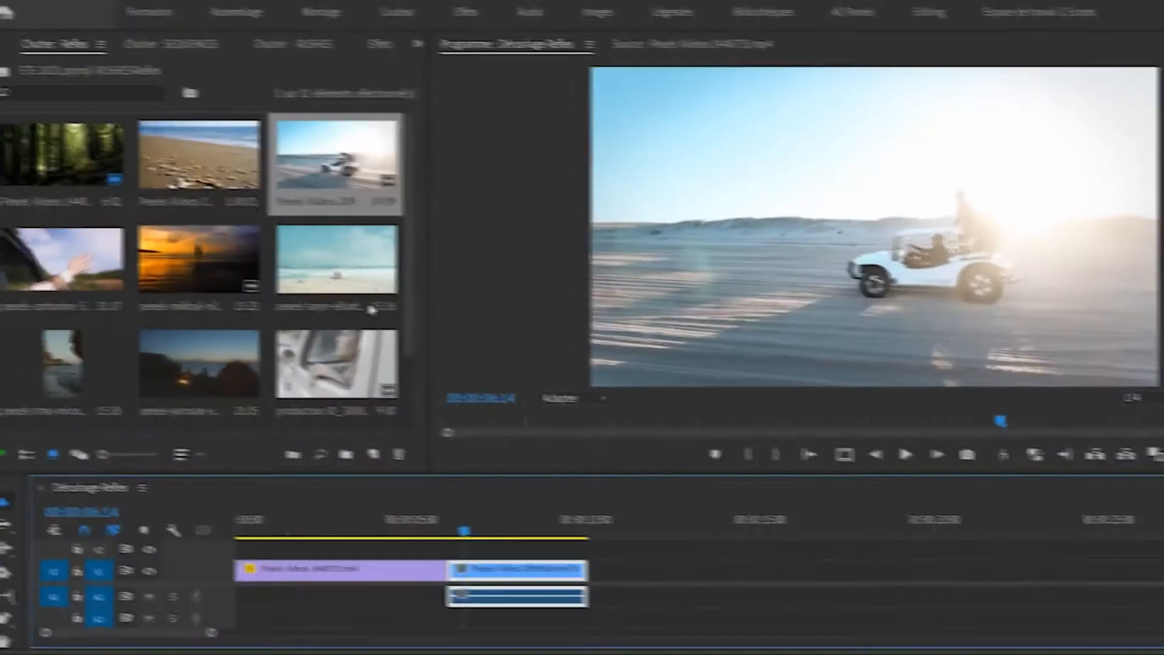
Fill Dérushage Drone with all seven Drone rushes, keeping existing settings, and zoom into the first clips.
{"action": "left_click", "coordinate": [203, 50]}
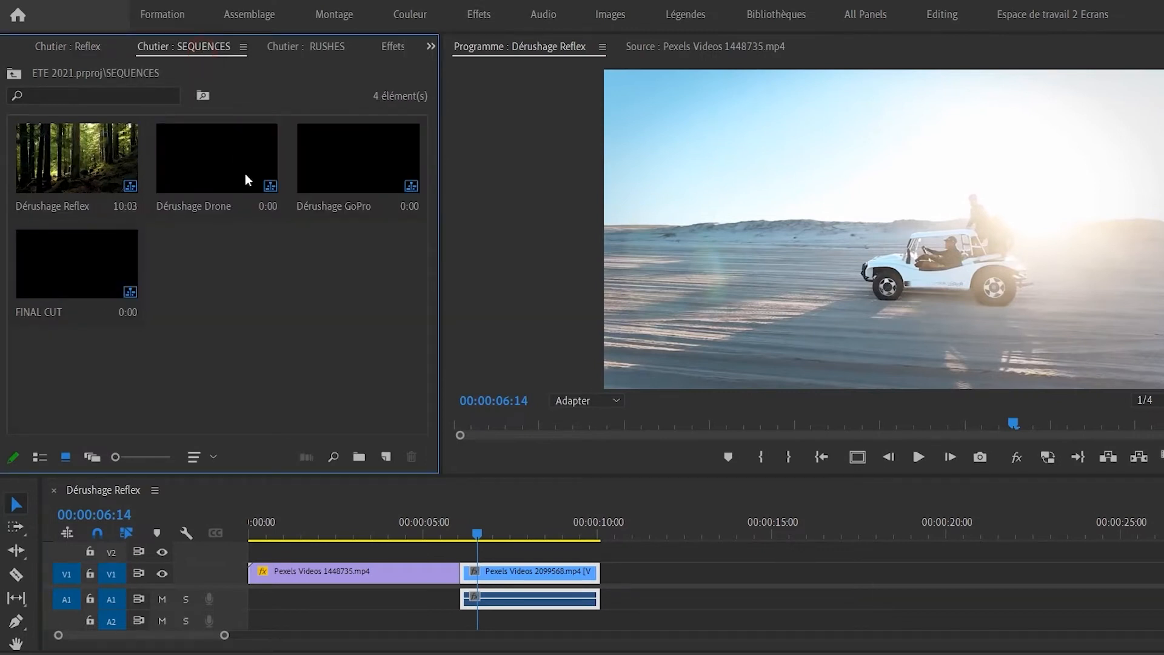
{"action": "double_click", "coordinate": [229, 146]}
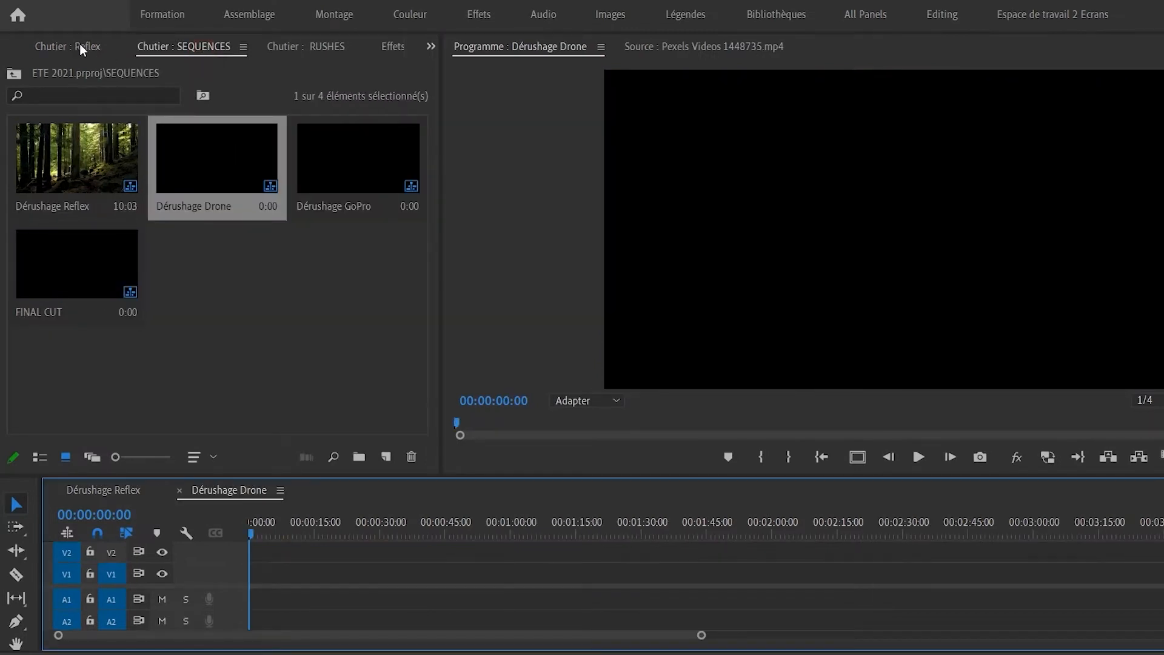
{"action": "left_click", "coordinate": [271, 49]}
{"action": "double_click", "coordinate": [305, 171]}
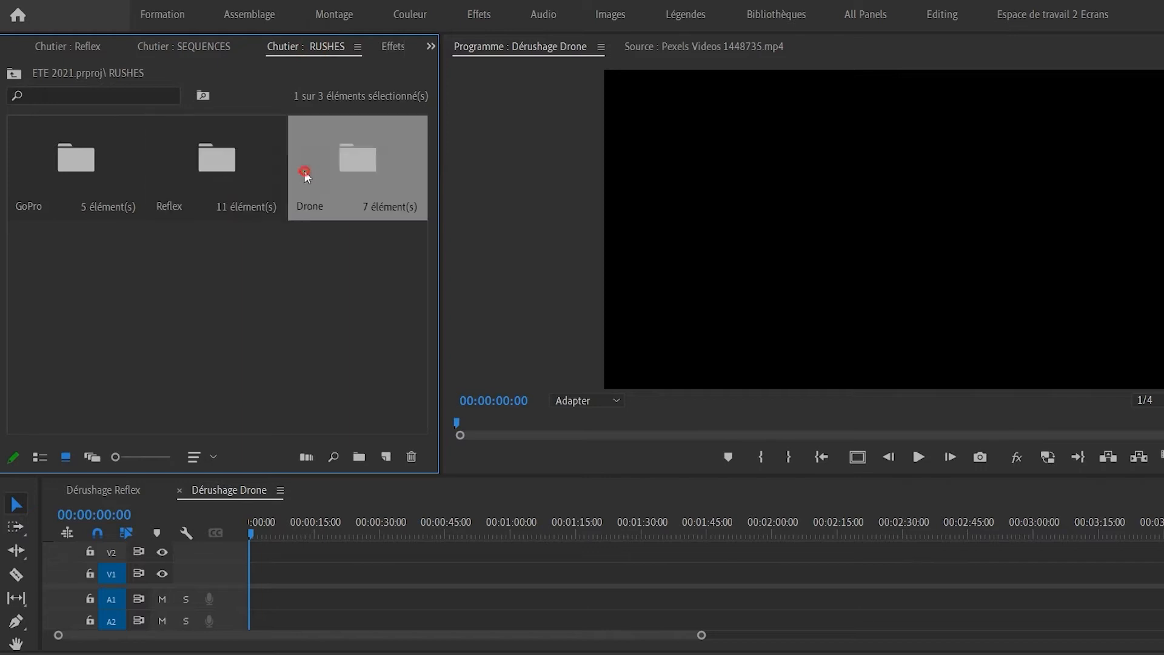
{"action": "left_click_drag", "start_coordinate": [345, 399], "coordinate": [291, 584]}
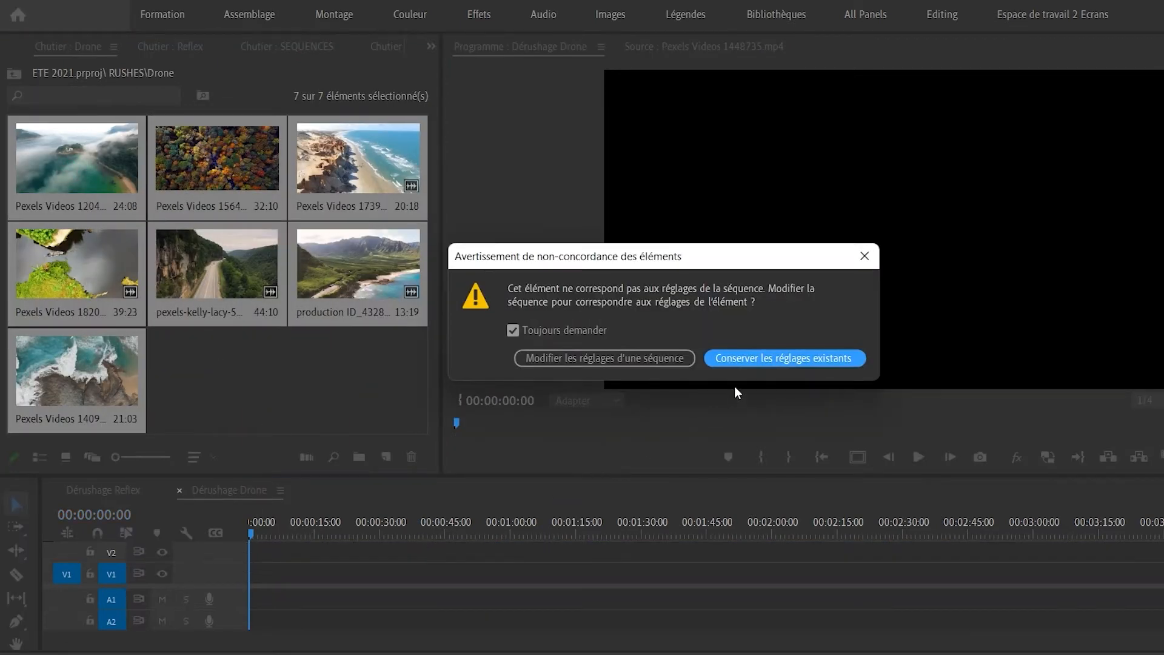
{"action": "left_click", "coordinate": [755, 358]}
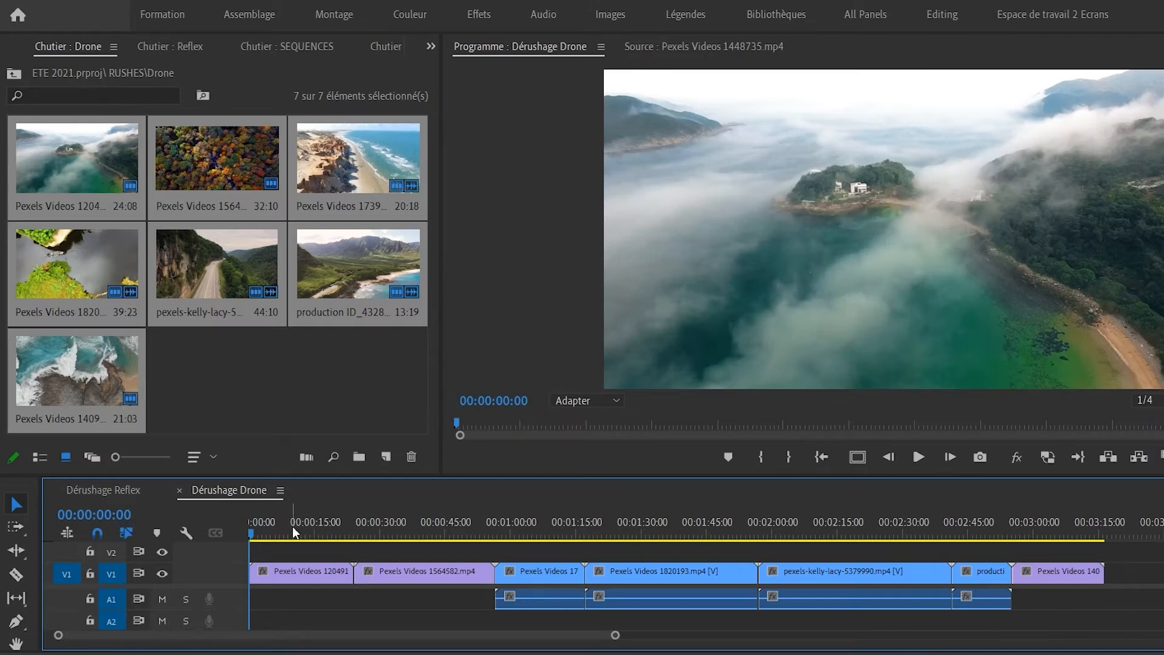
{"action": "key", "text": "="}
{"action": "key", "text": "="}
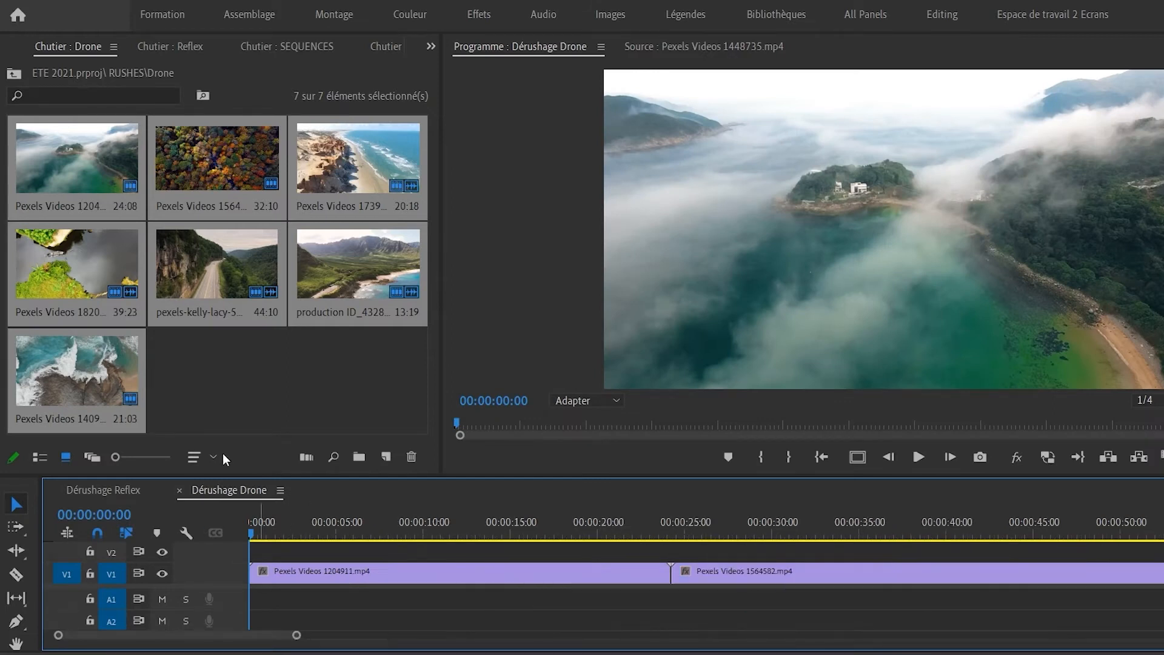
{"action": "left_click_drag", "start_coordinate": [265, 530], "coordinate": [340, 557]}
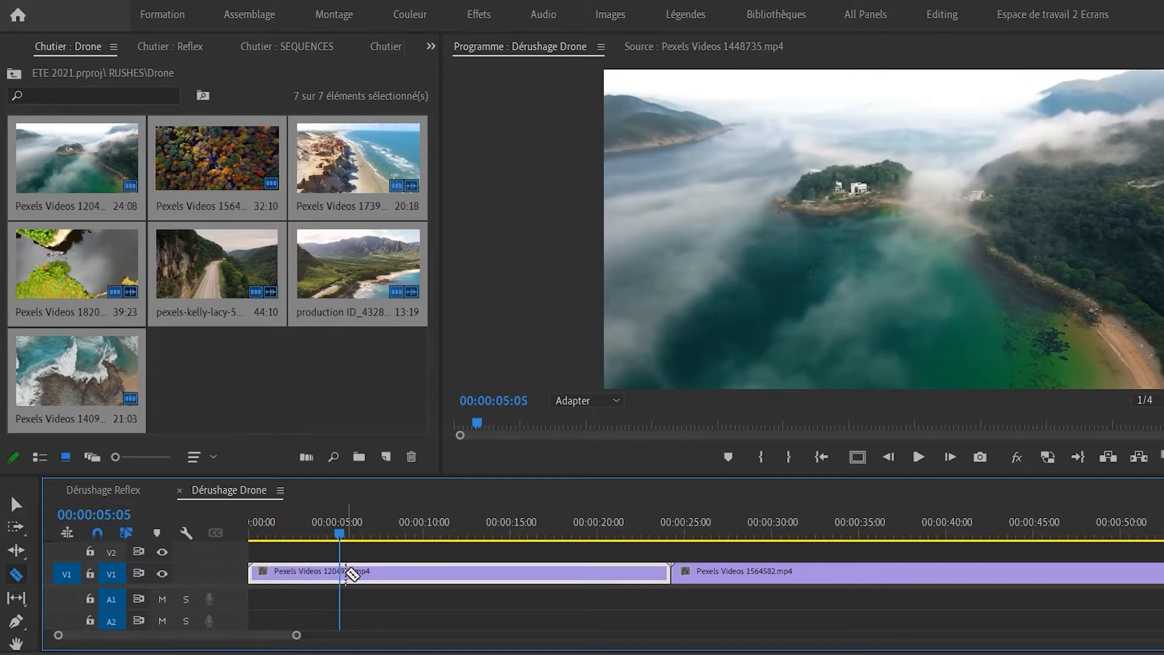
Split the first drone clip at about 0:05 and lift its opening piece onto V2.
{"action": "left_click", "coordinate": [340, 573]}
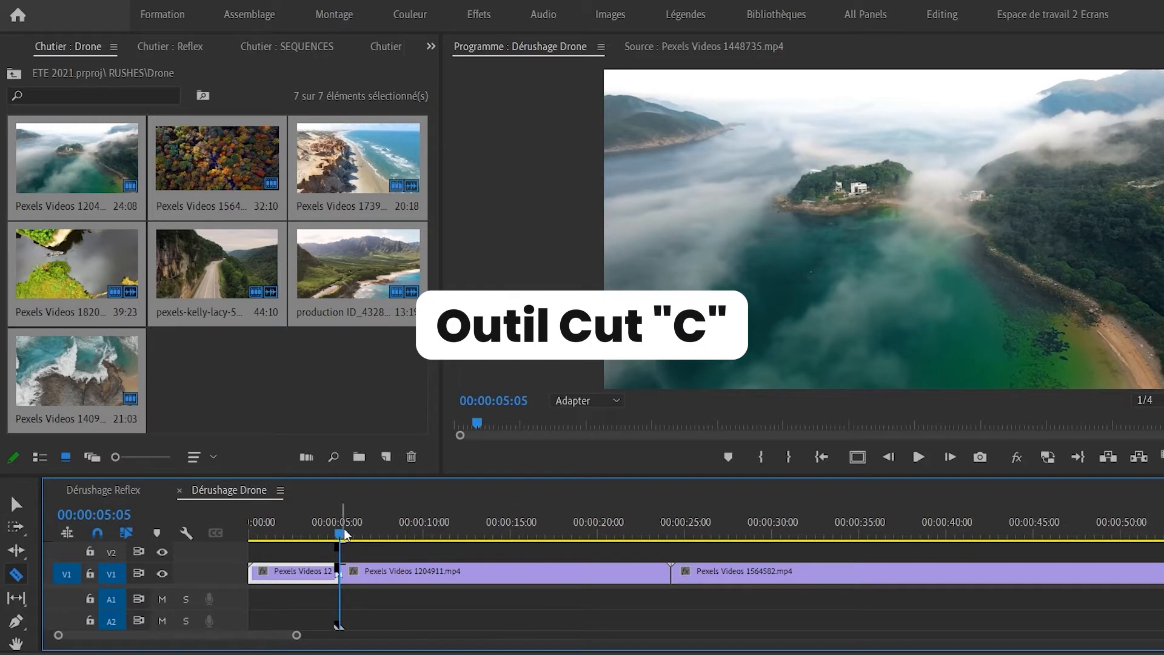
{"action": "key", "text": "v"}
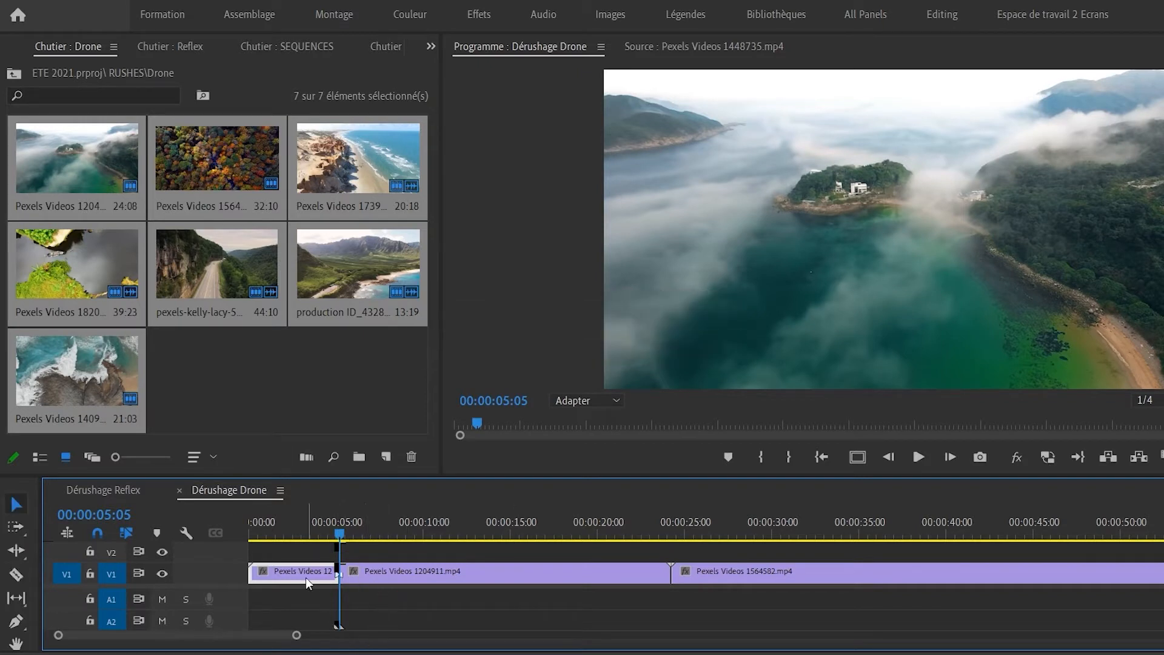
{"action": "left_click_drag", "start_coordinate": [305, 577], "coordinate": [306, 552]}
Split the second drone clip further along and lift the cut piece onto V2.
{"action": "left_click_drag", "start_coordinate": [377, 537], "coordinate": [869, 581]}
{"action": "key", "text": "c"}
{"action": "left_click", "coordinate": [869, 574]}
{"action": "key", "text": "v"}
{"action": "left_click_drag", "start_coordinate": [820, 572], "coordinate": [823, 550]}
Zoom out, enlarge the timeline panel, and move to the beach clip around 1:06.
{"action": "key", "text": "minus"}
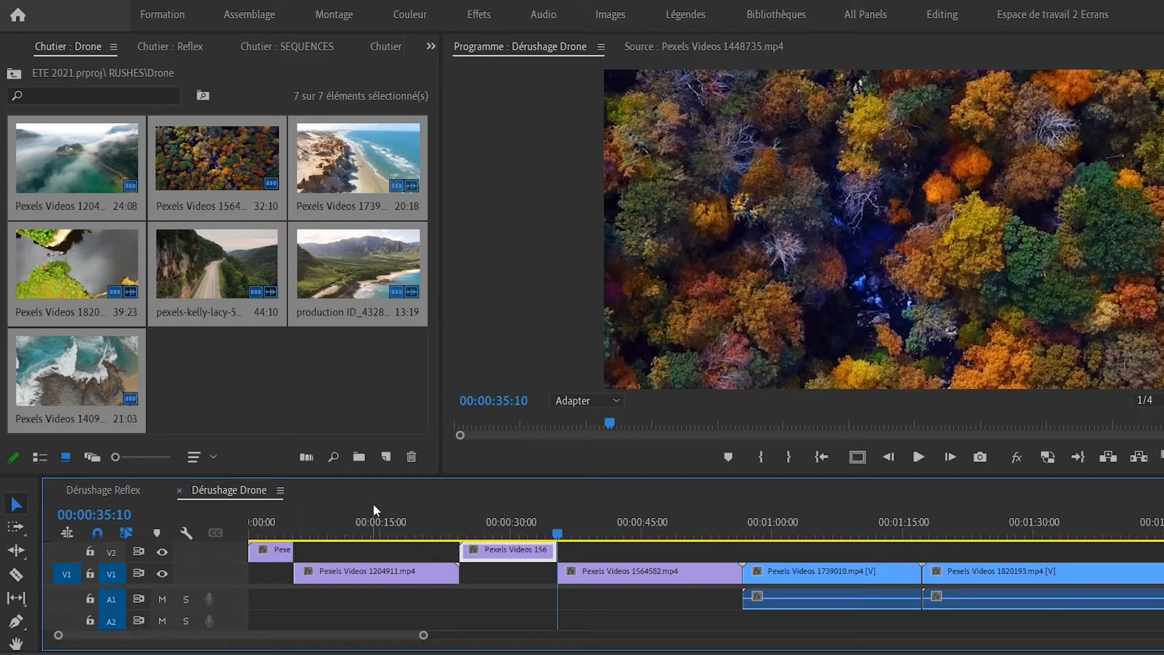
{"action": "left_click_drag", "start_coordinate": [379, 476], "coordinate": [379, 431]}
{"action": "left_click", "coordinate": [587, 487]}
{"action": "left_click_drag", "start_coordinate": [595, 485], "coordinate": [871, 533]}
Cut a short piece out of the beach clip at about 1:05:17 and lift it onto V2.
{"action": "key", "text": "c"}
{"action": "left_click", "coordinate": [869, 549]}
{"action": "left_click_drag", "start_coordinate": [860, 488], "coordinate": [821, 493]}
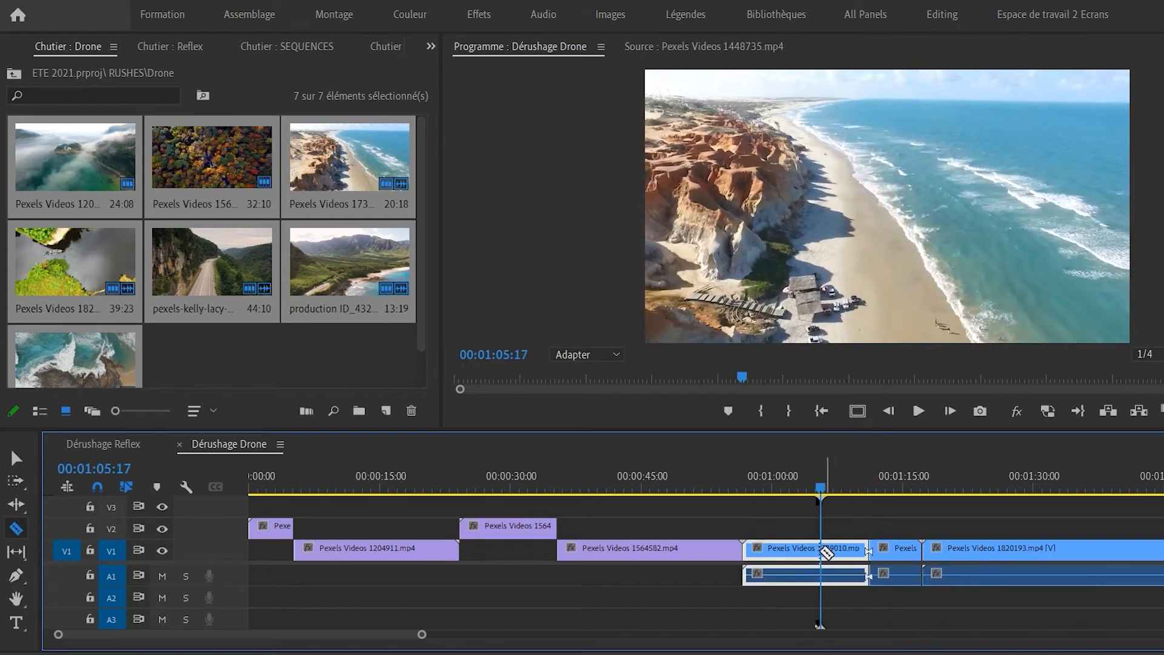
{"action": "left_click", "coordinate": [821, 550]}
{"action": "key", "text": "v"}
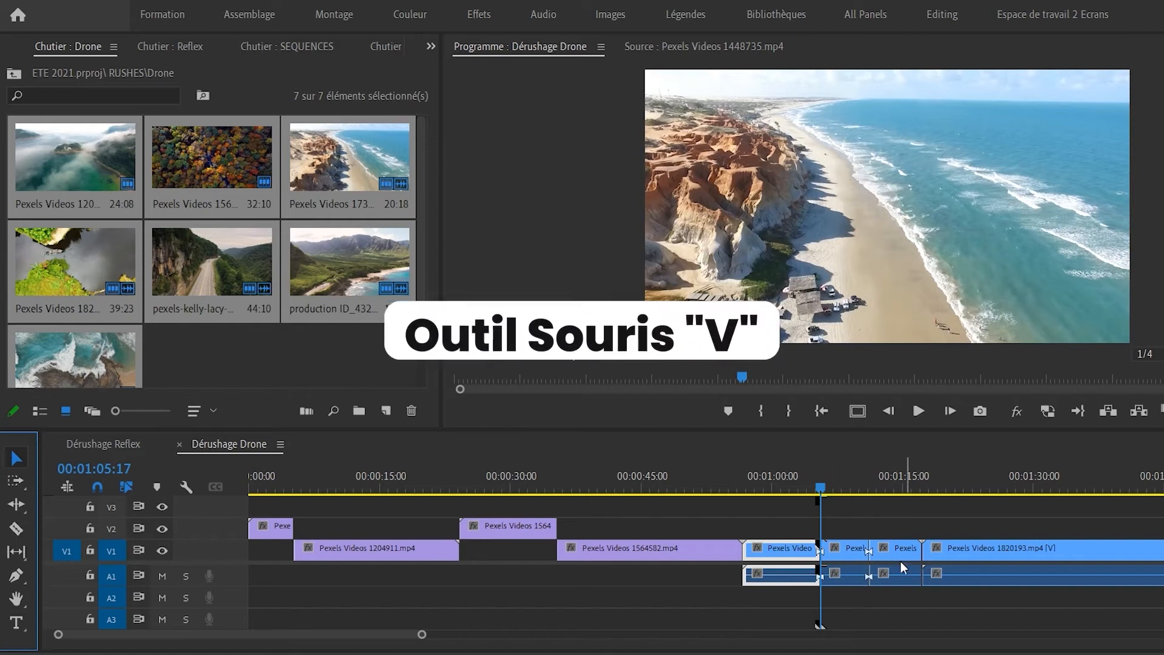
{"action": "left_click_drag", "start_coordinate": [848, 549], "coordinate": [850, 530]}
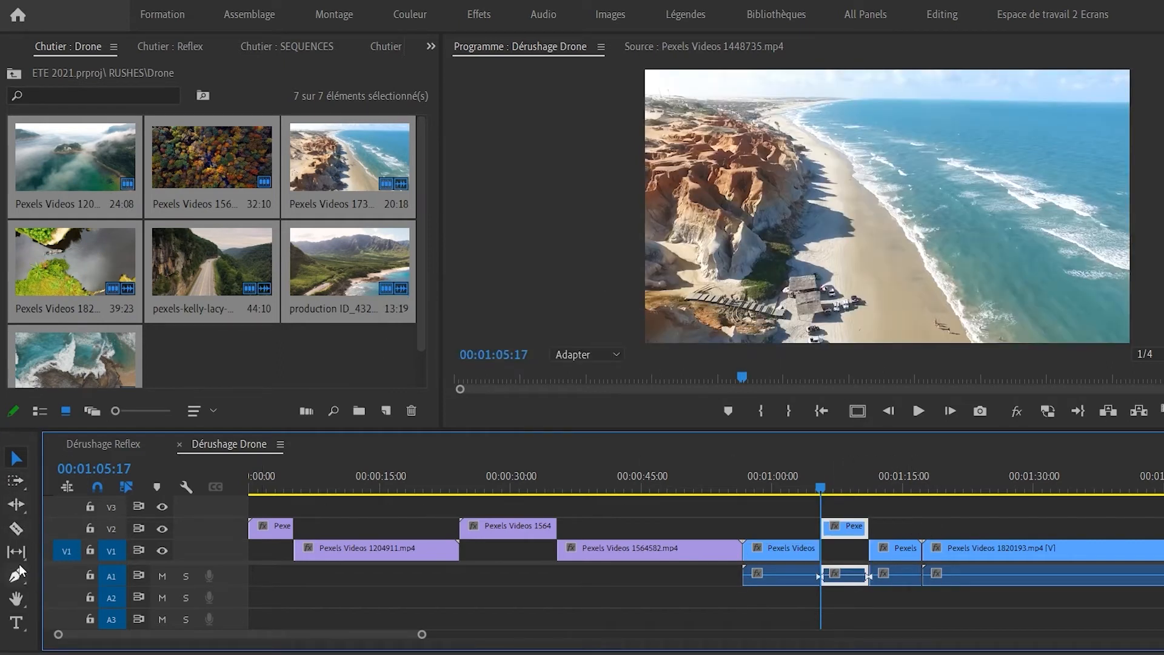
Cut the boat clip at 1:28:05 and 1:30:11 and lift that piece onto V2.
{"action": "left_click", "coordinate": [17, 527]}
{"action": "left_click_drag", "start_coordinate": [924, 485], "coordinate": [1018, 485]}
{"action": "left_click", "coordinate": [1018, 551]}
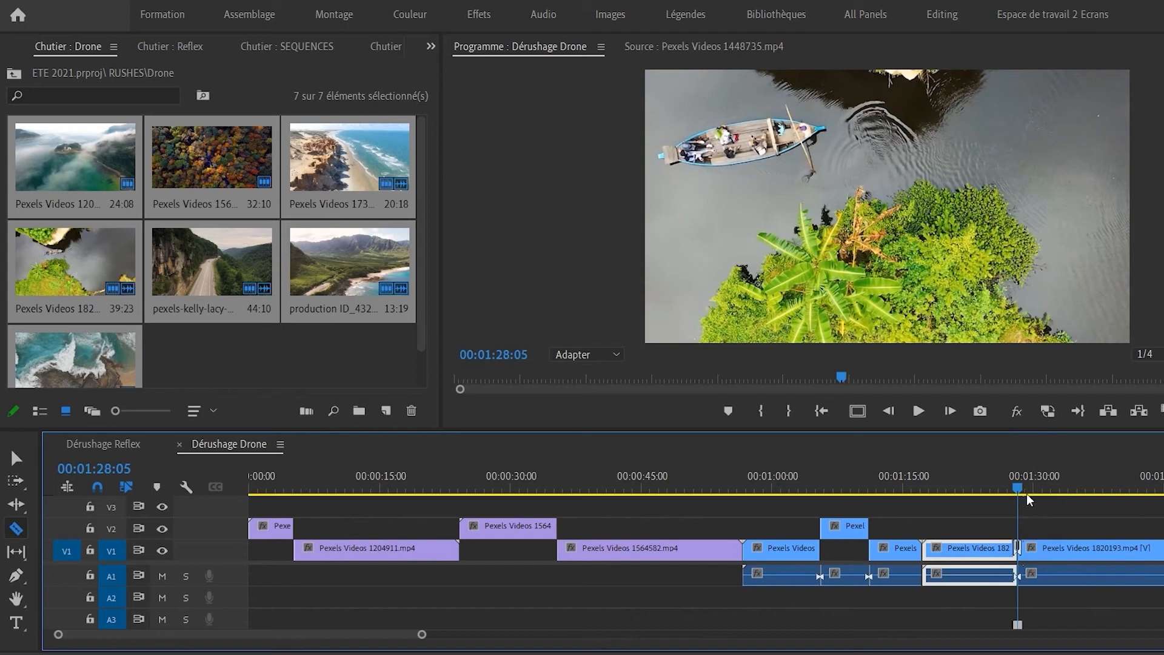
{"action": "key", "text": "space"}
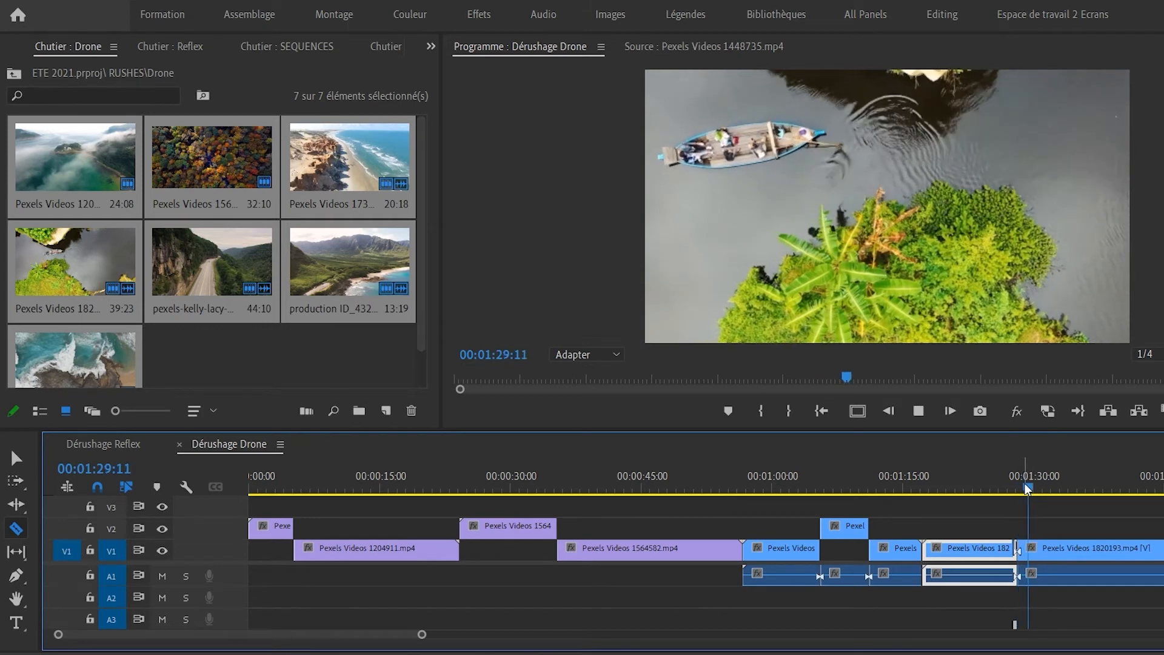
{"action": "key", "text": "space"}
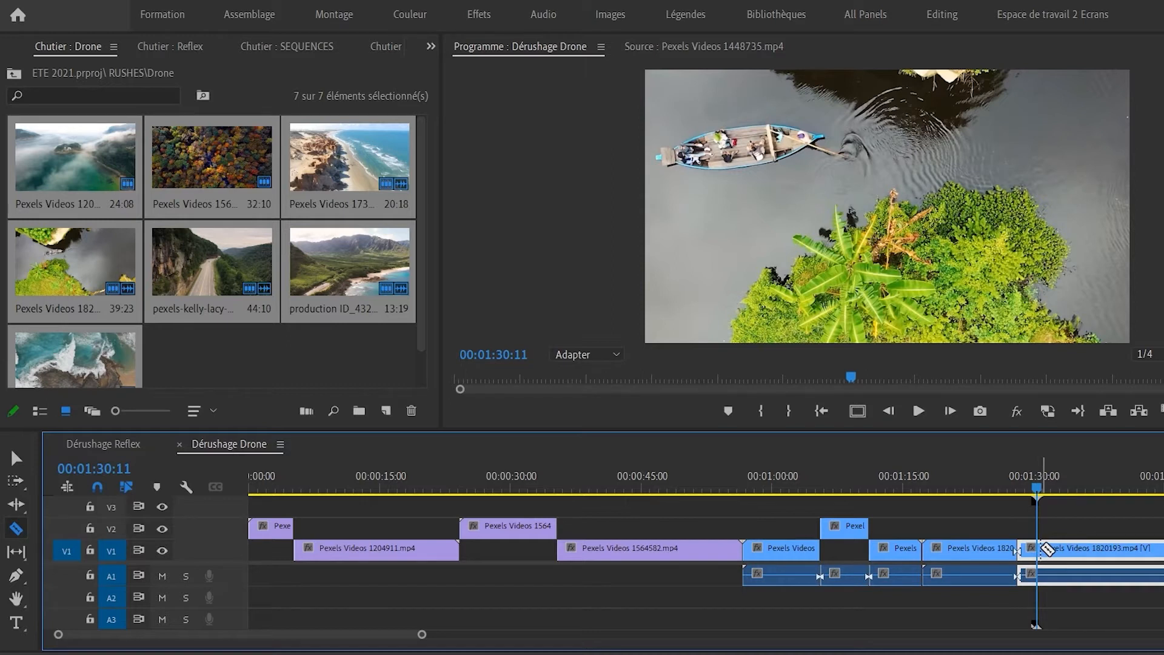
{"action": "left_click", "coordinate": [1039, 549]}
{"action": "key", "text": "v"}
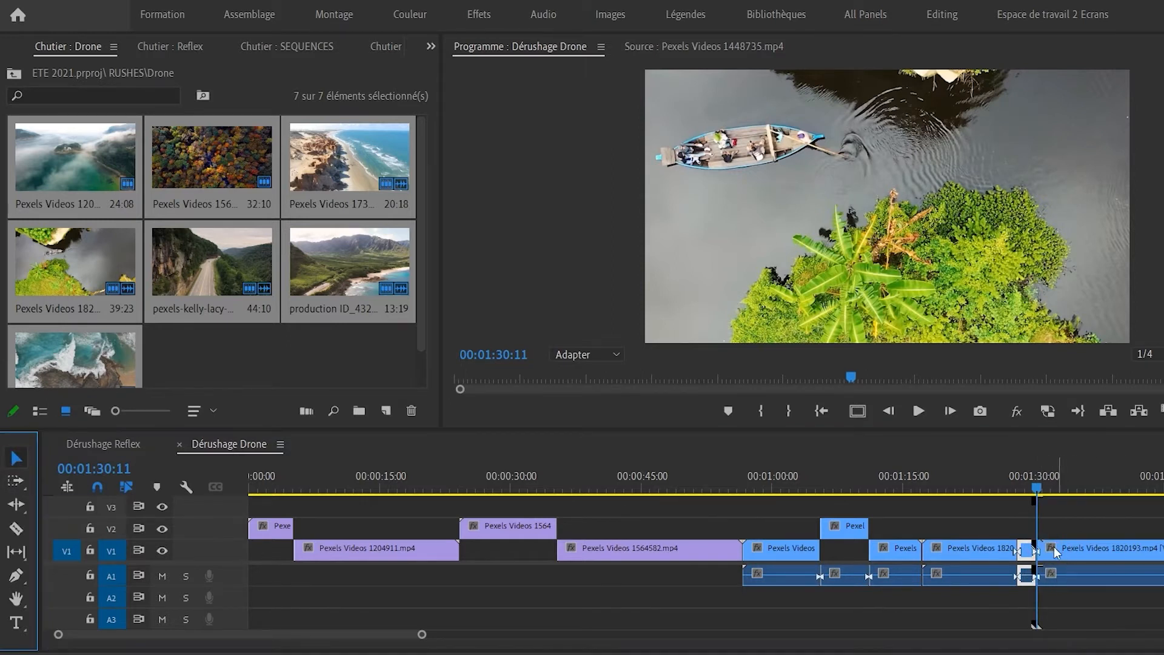
{"action": "left_click_drag", "start_coordinate": [1026, 549], "coordinate": [1028, 529]}
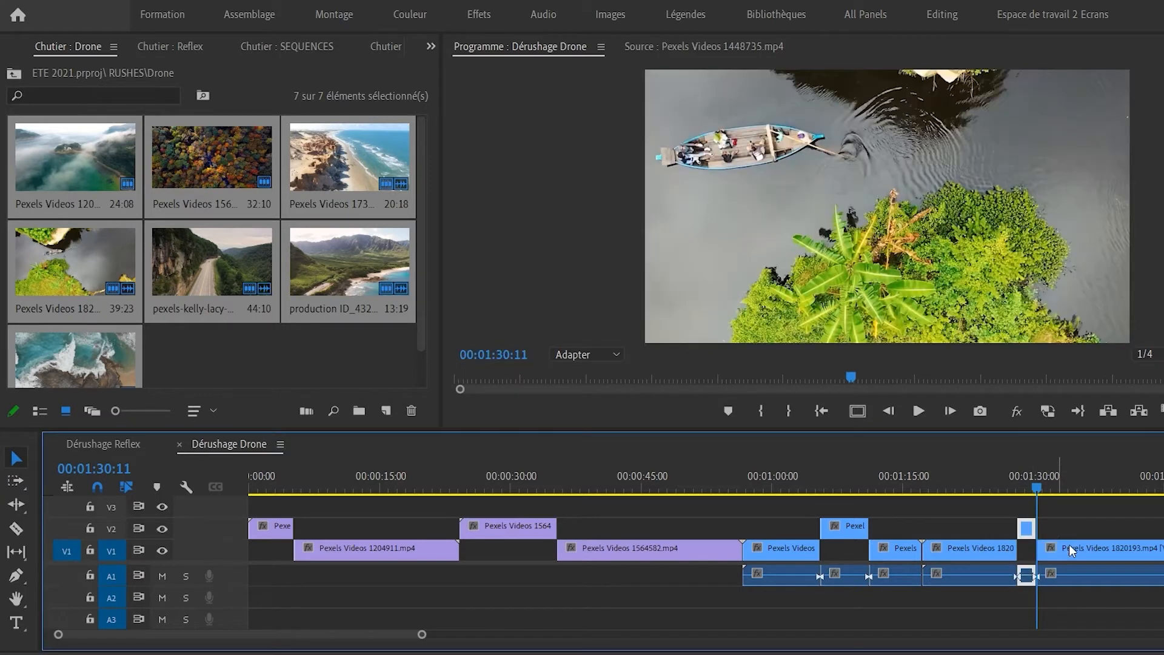
{"action": "scroll", "coordinate": [1076, 541], "scroll_direction": "down", "scroll_amount": 3}
{"action": "scroll", "coordinate": [1076, 541], "scroll_direction": "down", "scroll_amount": 5}
{"action": "left_click_drag", "start_coordinate": [900, 486], "coordinate": [931, 483]}
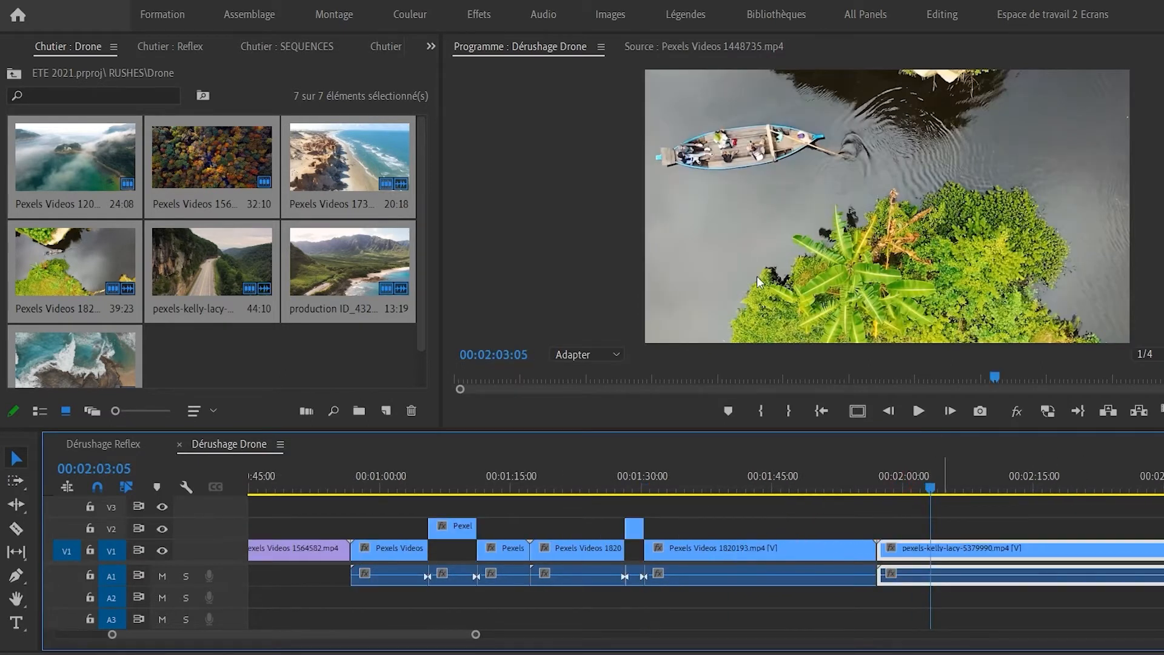
Drop all five GoPro rushes into Dérushage GoPro, keeping the existing sequence settings.
{"action": "left_click", "coordinate": [322, 47]}
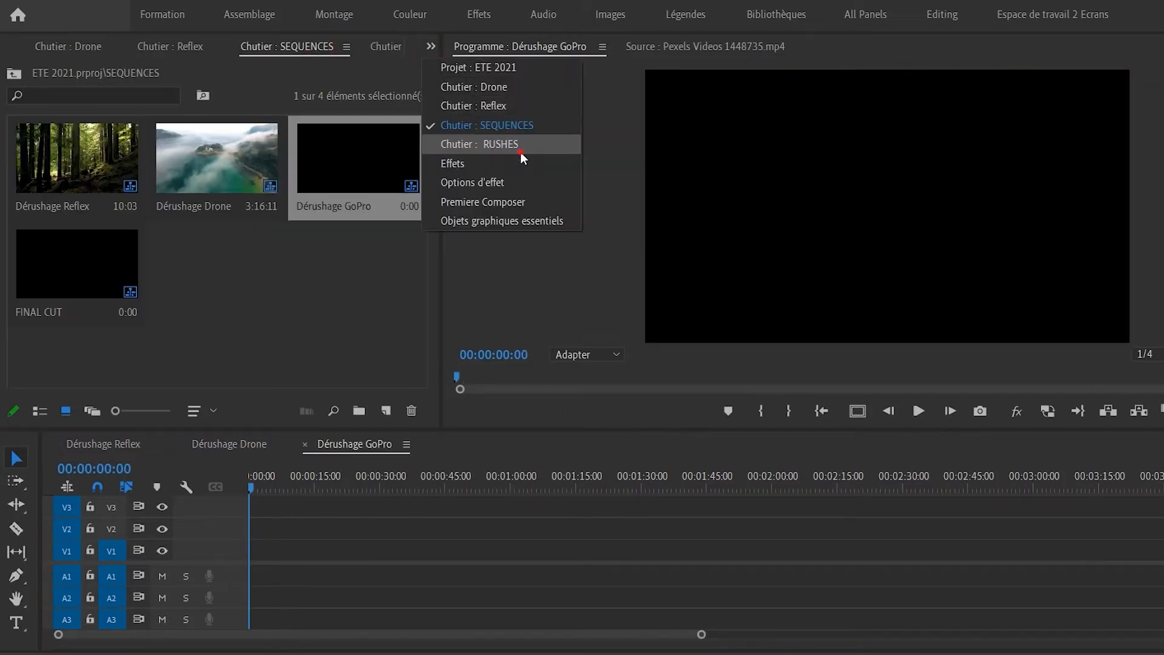
{"action": "left_click", "coordinate": [523, 157]}
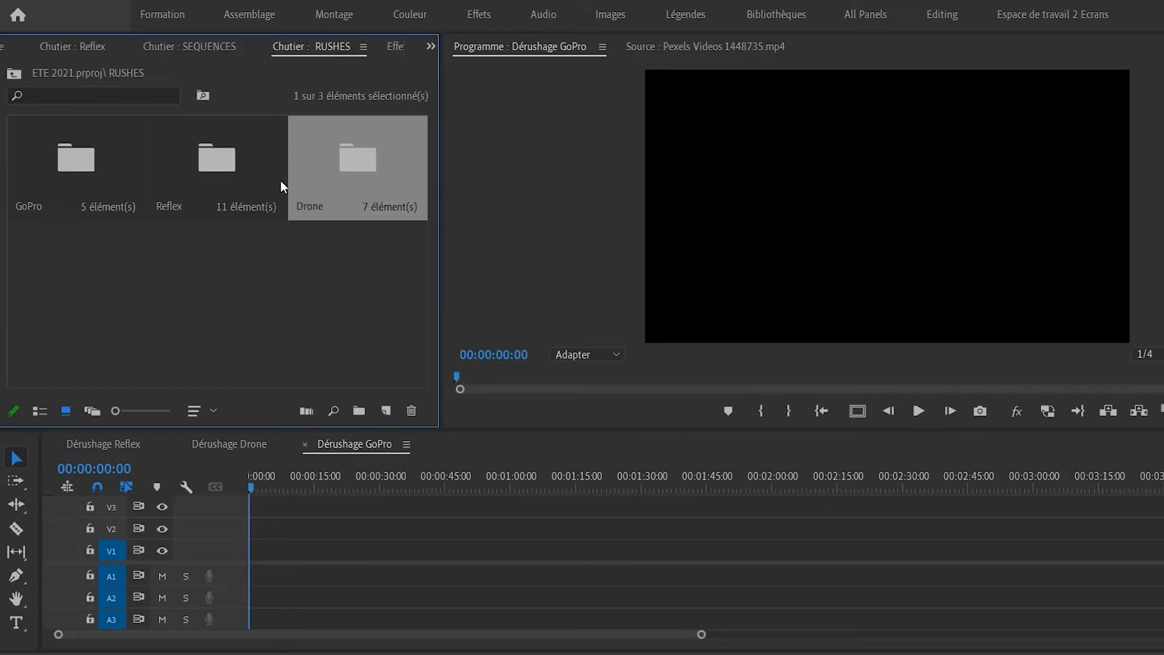
{"action": "double_click", "coordinate": [57, 162]}
{"action": "left_click_drag", "start_coordinate": [319, 322], "coordinate": [150, 198]}
{"action": "left_click_drag", "start_coordinate": [57, 154], "coordinate": [262, 569]}
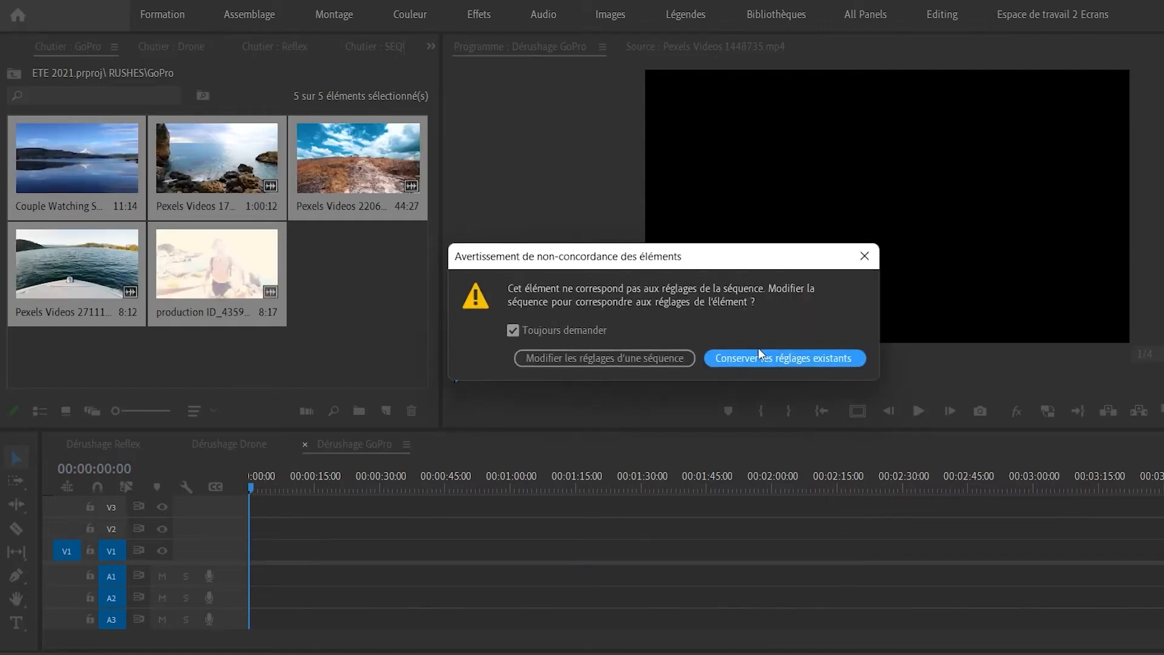
{"action": "left_click", "coordinate": [791, 359]}
Zoom in on the opening Couple clip and park the playhead at 00:00:03:06.
{"action": "key", "text": "space"}
{"action": "key", "text": "="}
{"action": "key", "text": "="}
{"action": "left_click_drag", "start_coordinate": [272, 484], "coordinate": [317, 482]}
{"action": "key", "text": "c"}
{"action": "key", "text": "v"}
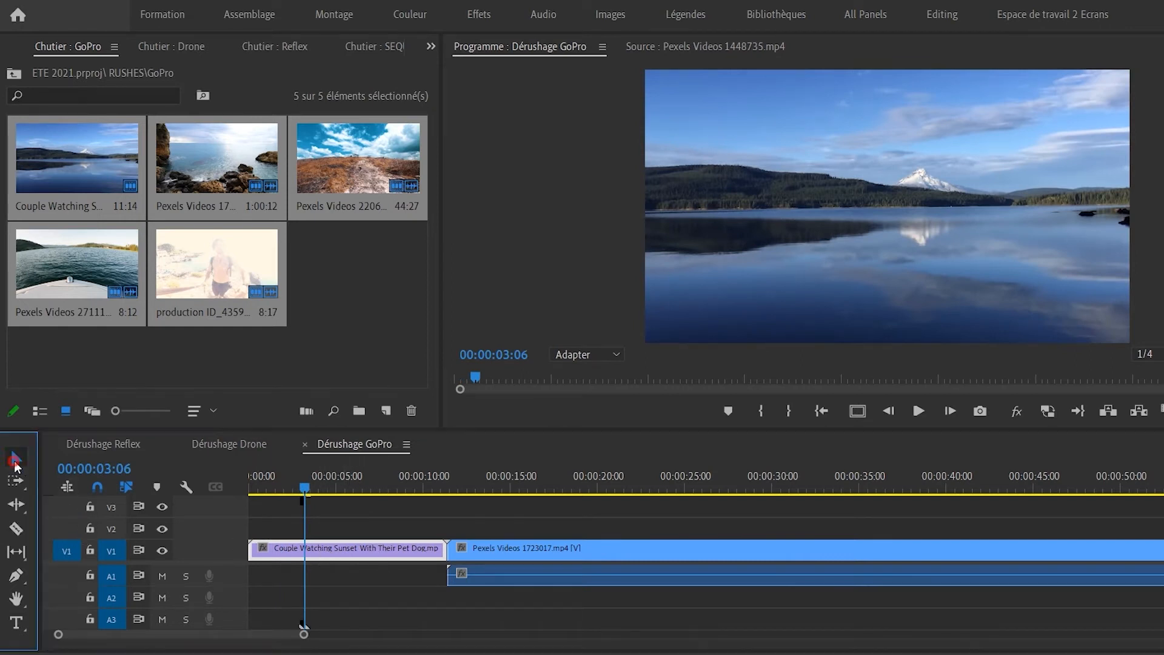
{"action": "left_click", "coordinate": [300, 542]}
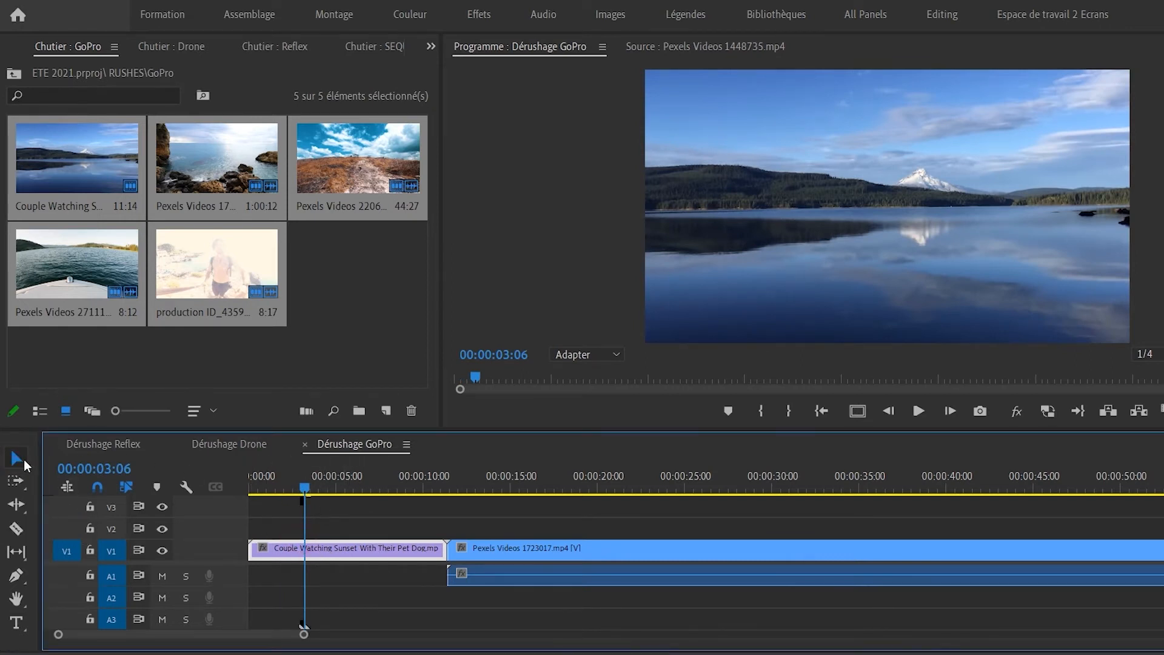
Split the Couple clip at 00:00:03:06, lift its opening piece onto V2, and replay from the start.
{"action": "left_click", "coordinate": [17, 529]}
{"action": "left_click", "coordinate": [306, 550]}
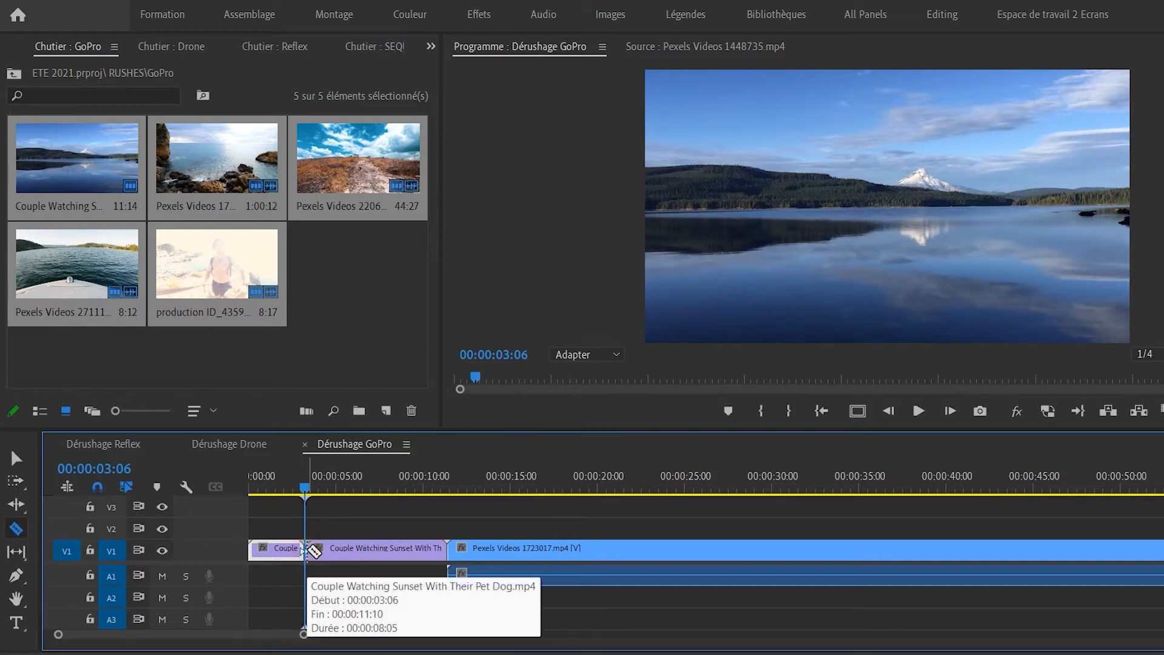
{"action": "left_click", "coordinate": [14, 459]}
{"action": "left_click_drag", "start_coordinate": [276, 550], "coordinate": [286, 526]}
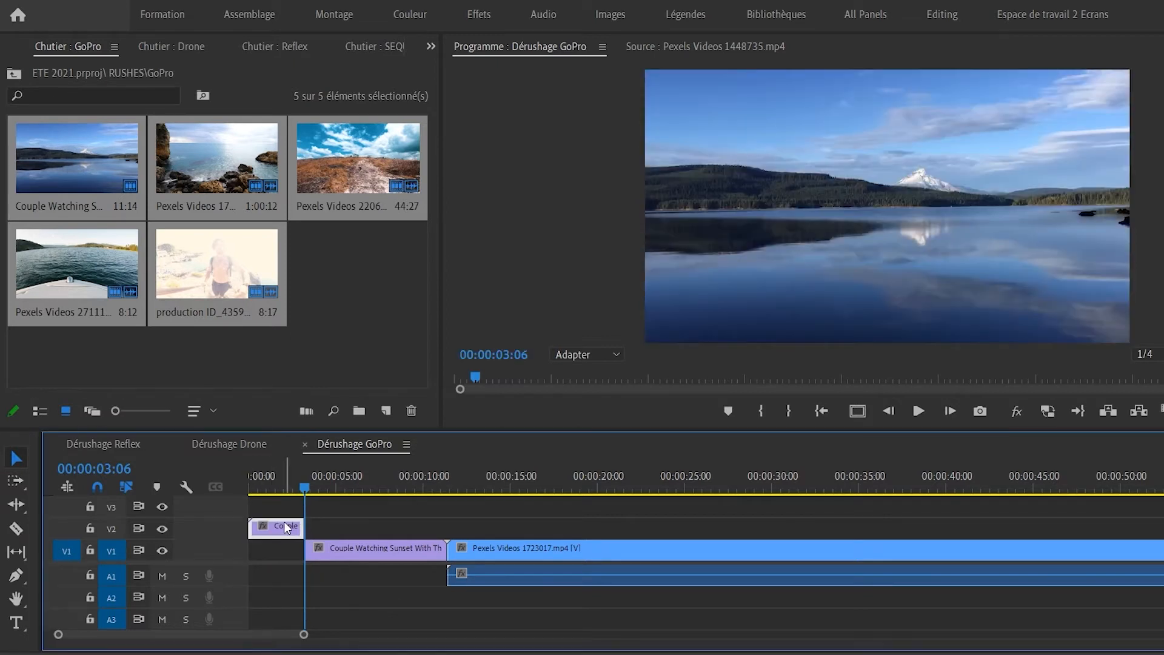
{"action": "left_click_drag", "start_coordinate": [281, 484], "coordinate": [255, 486]}
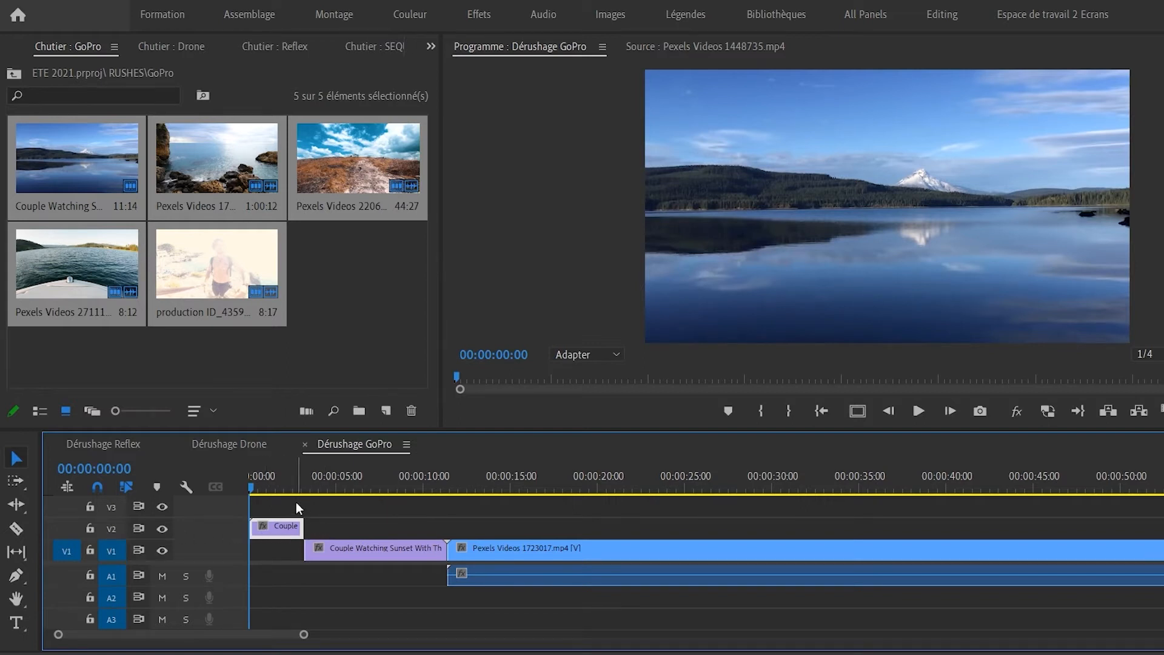
{"action": "key", "text": "space"}
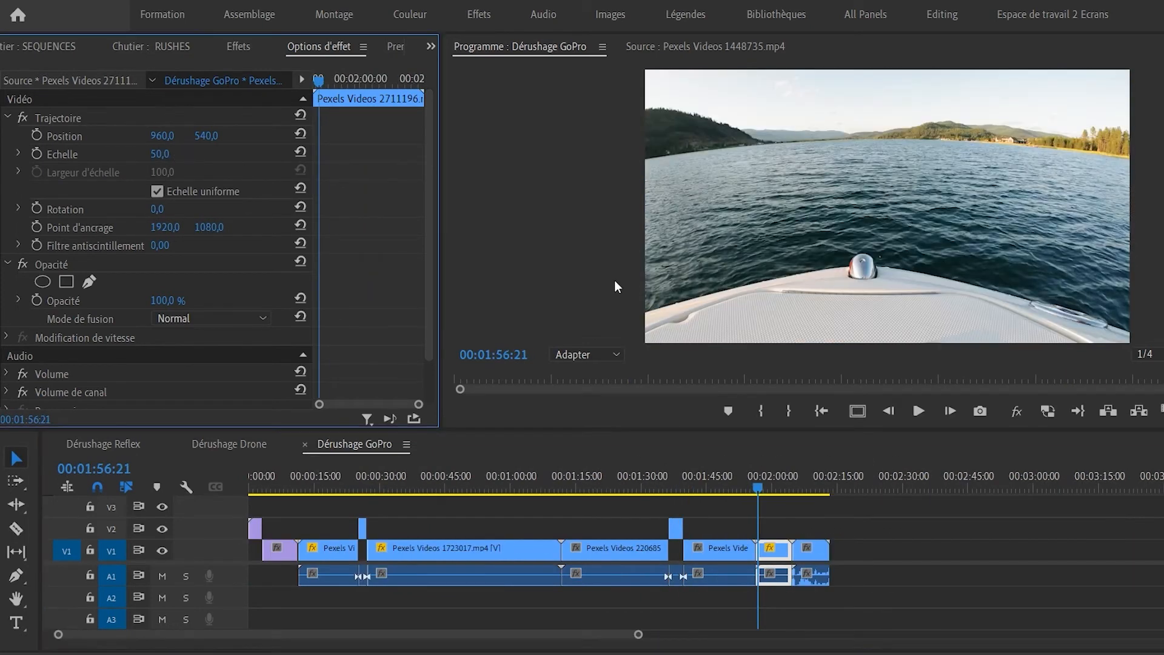
Split off the cliff clip's opening piece near 2:05, zoom out, and select all V2 pieces.
{"action": "key", "text": "="}
{"action": "left_click", "coordinate": [926, 485]}
{"action": "left_click", "coordinate": [979, 485]}
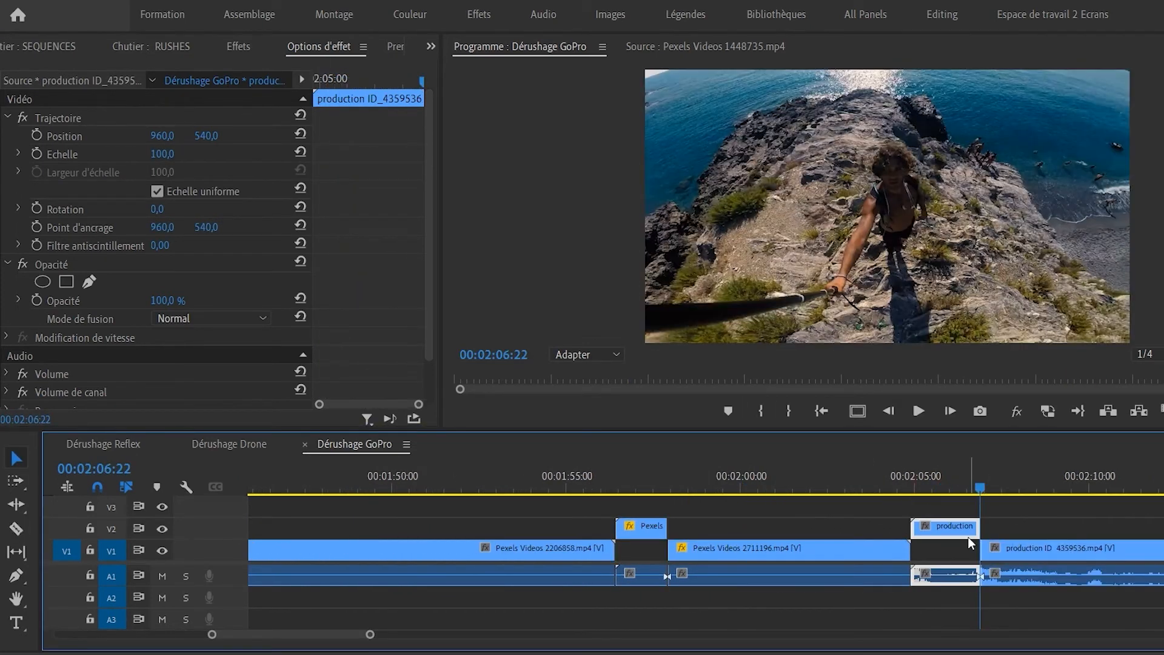
{"action": "key", "text": "minus"}
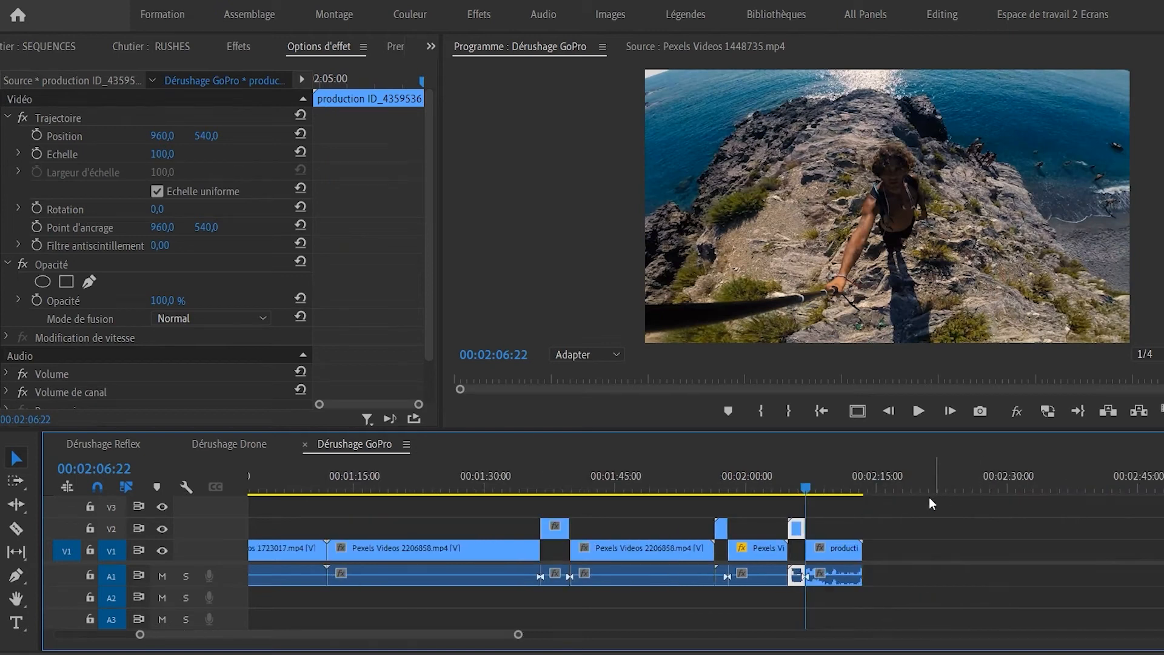
{"action": "key", "text": "minus"}
{"action": "key", "text": "minus"}
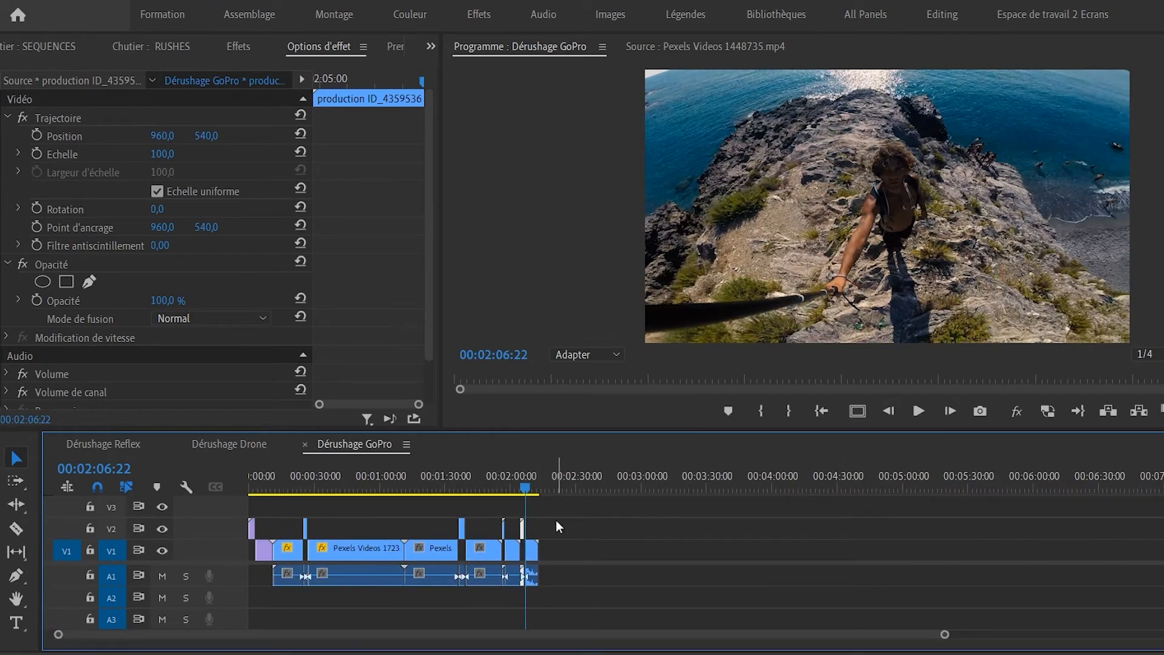
{"action": "left_click_drag", "start_coordinate": [578, 528], "coordinate": [213, 481]}
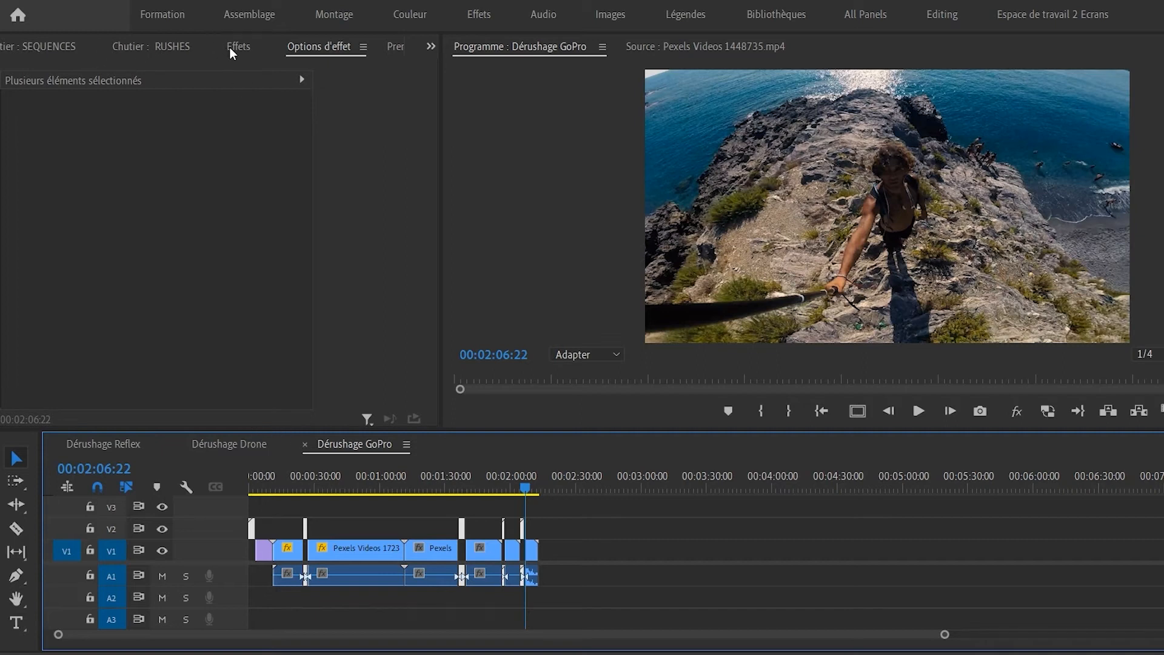
Open the FINAL CUT sequence from the SEQUENCES folder and paste the copied GoPro pieces into it.
{"action": "left_click", "coordinate": [431, 46]}
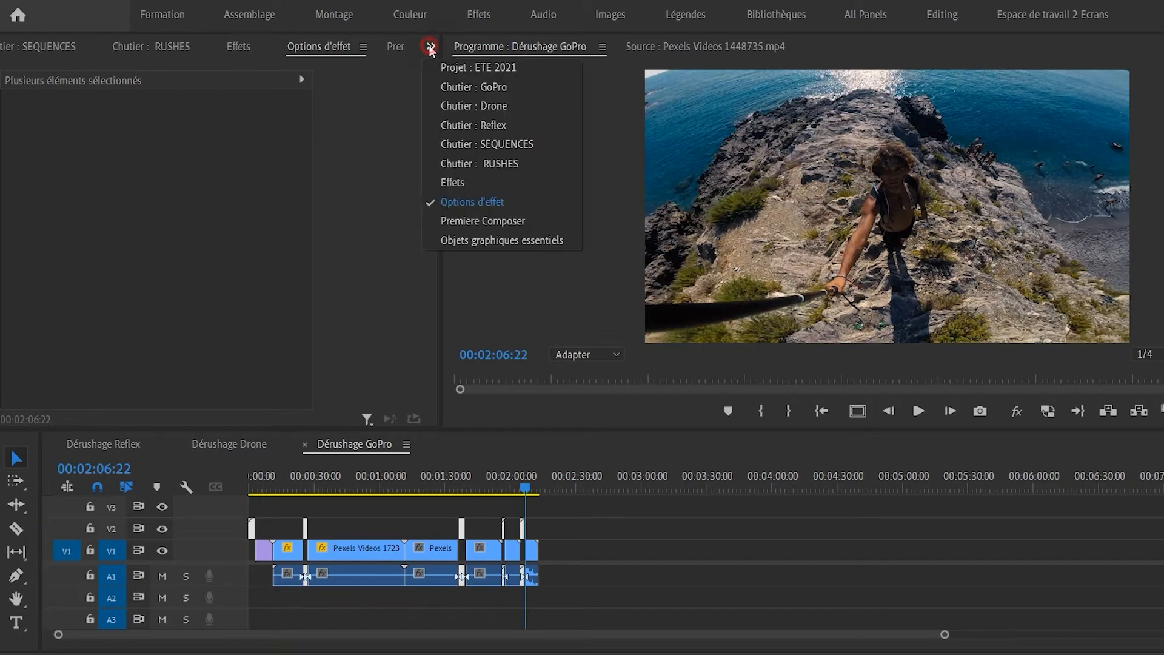
{"action": "left_click", "coordinate": [489, 71]}
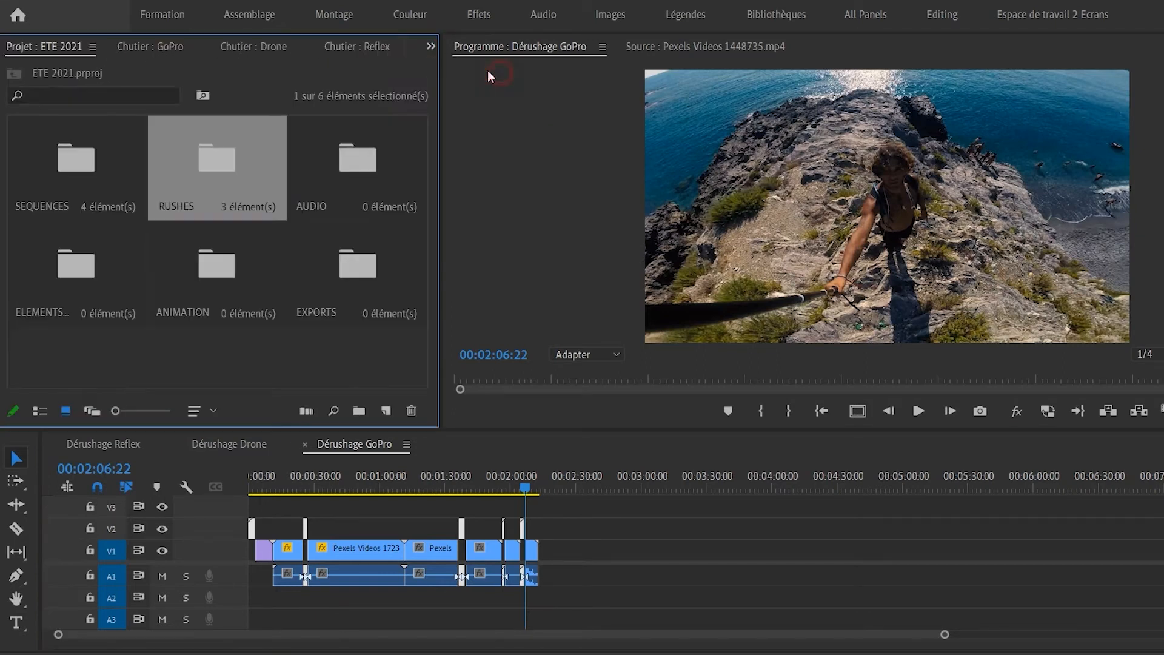
{"action": "double_click", "coordinate": [90, 166]}
{"action": "double_click", "coordinate": [41, 261]}
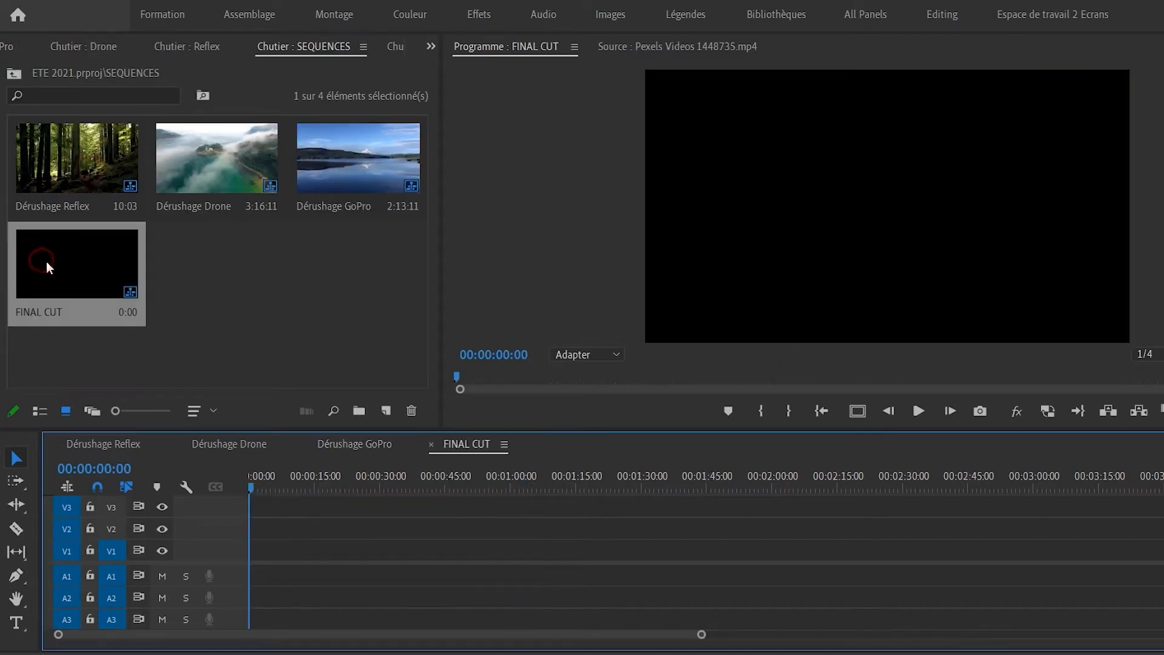
{"action": "mouse_move", "coordinate": [211, 485]}
{"action": "left_mouse_down"}
{"action": "mouse_move", "coordinate": [284, 488]}
{"action": "mouse_move", "coordinate": [211, 488]}
{"action": "left_mouse_up"}
{"action": "key", "text": "ctrl+v"}
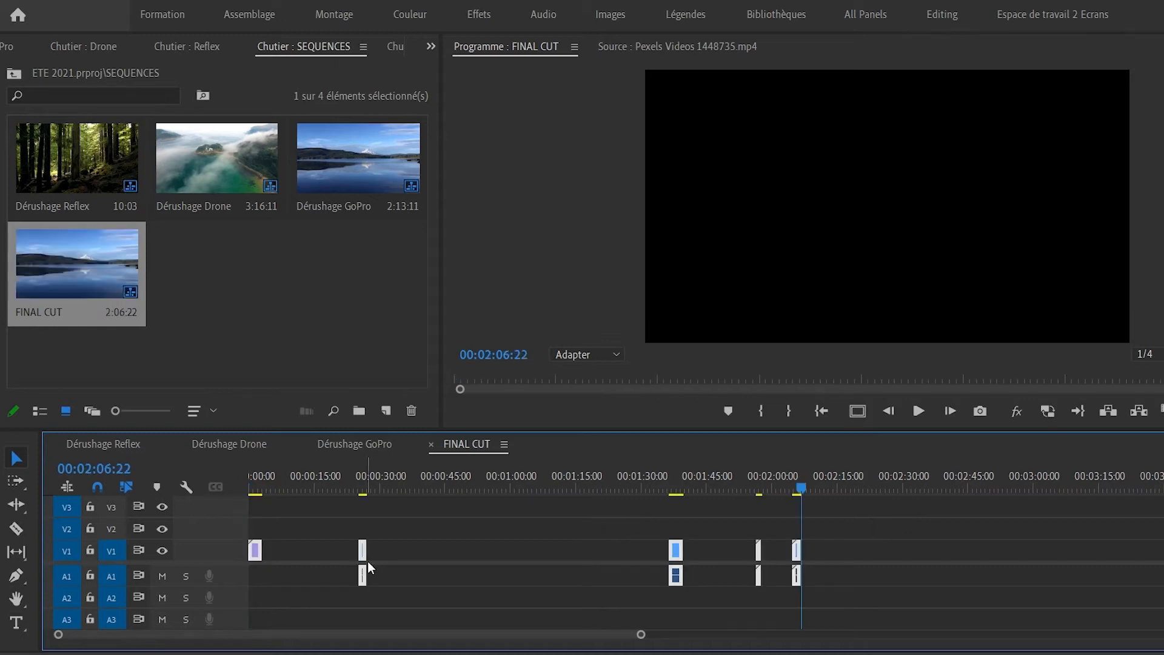
Delete the three gaps between the pasted GoPro clips so they join up.
{"action": "left_click", "coordinate": [426, 546]}
{"action": "key", "text": "Delete"}
{"action": "left_click", "coordinate": [432, 555]}
{"action": "key", "text": "Delete"}
{"action": "left_click", "coordinate": [404, 551]}
{"action": "key", "text": "Delete"}
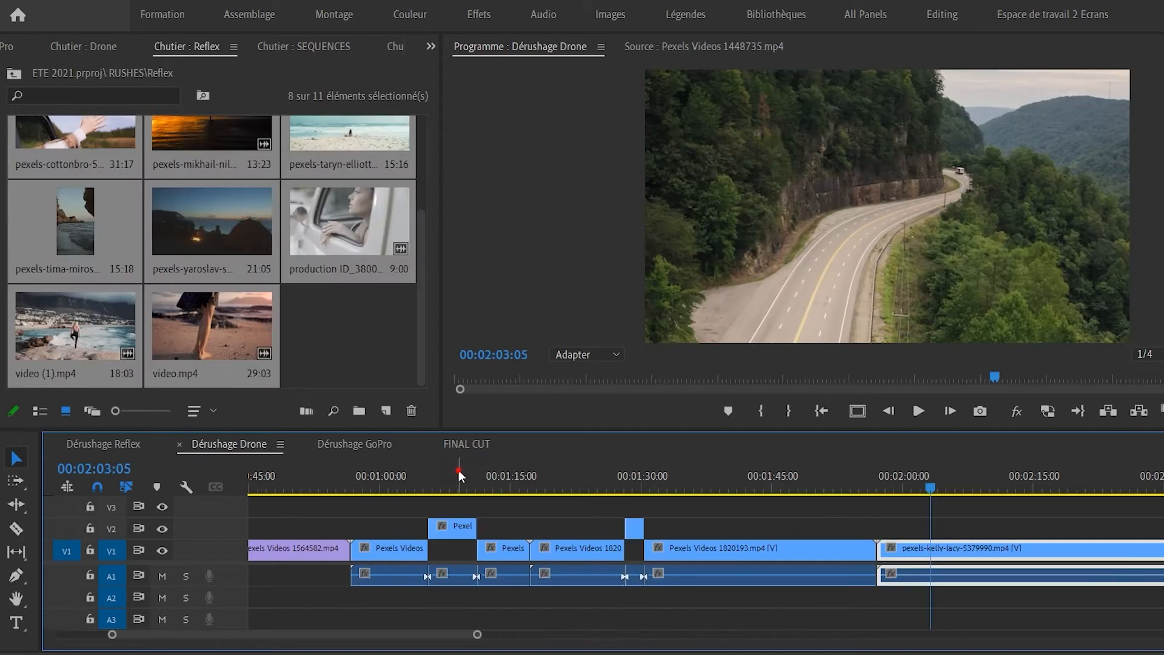
Razor the Drone clips at the 00:02:04:00 playhead.
{"action": "key", "text": "minus"}
{"action": "key", "text": "minus"}
{"action": "left_click", "coordinate": [518, 512]}
{"action": "left_click", "coordinate": [520, 487]}
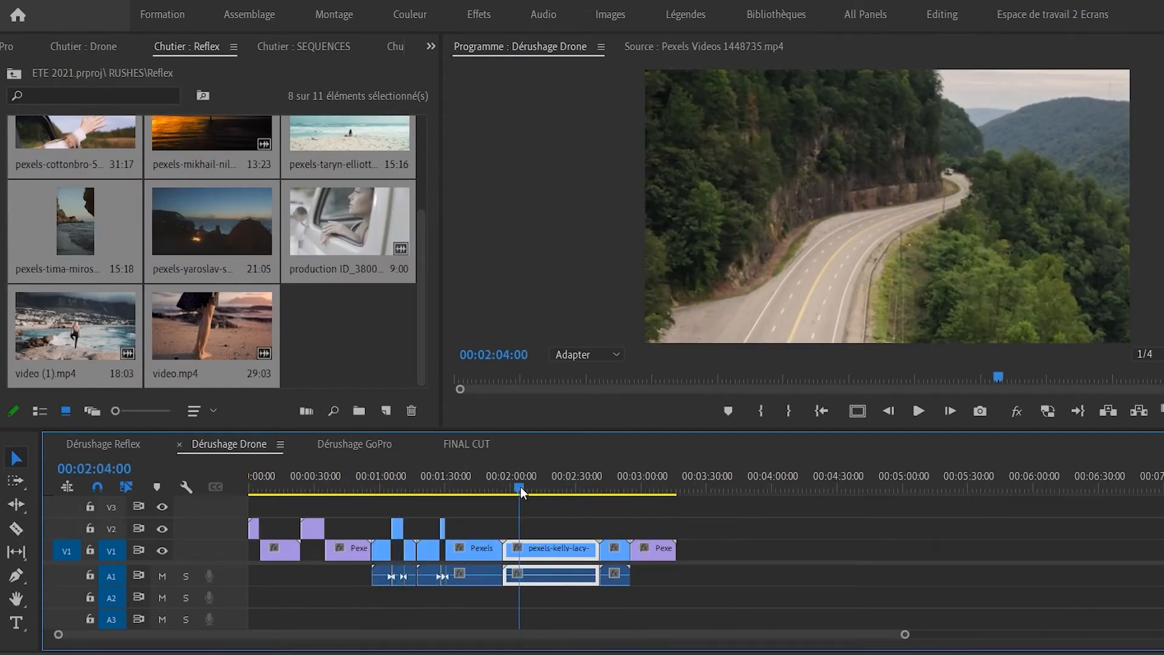
{"action": "key", "text": "equal"}
{"action": "key", "text": "c"}
{"action": "left_click", "coordinate": [749, 551]}
{"action": "left_click", "coordinate": [924, 487]}
Lift the chosen Drone clips onto track V2, trim the last one, and select them.
{"action": "left_click_drag", "start_coordinate": [931, 493], "coordinate": [934, 493]}
{"action": "left_click", "coordinate": [934, 550]}
{"action": "left_click_drag", "start_coordinate": [995, 490], "coordinate": [1043, 494]}
{"action": "key", "text": "v"}
{"action": "key", "text": "alt+Up"}
{"action": "left_click_drag", "start_coordinate": [1094, 530], "coordinate": [182, 510]}
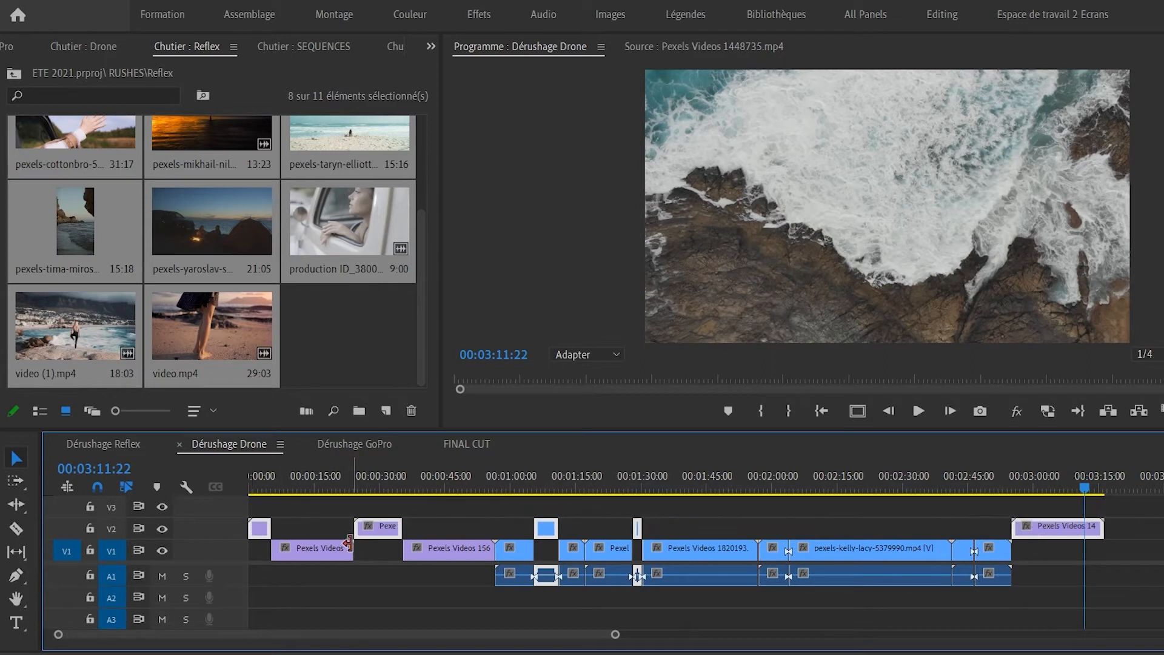
Paste the Drone clips into FINAL CUT at 00:00:30 and ripple-delete the unwanted white clip.
{"action": "left_click", "coordinate": [466, 444]}
{"action": "left_click", "coordinate": [386, 484]}
{"action": "key", "text": "ctrl+v"}
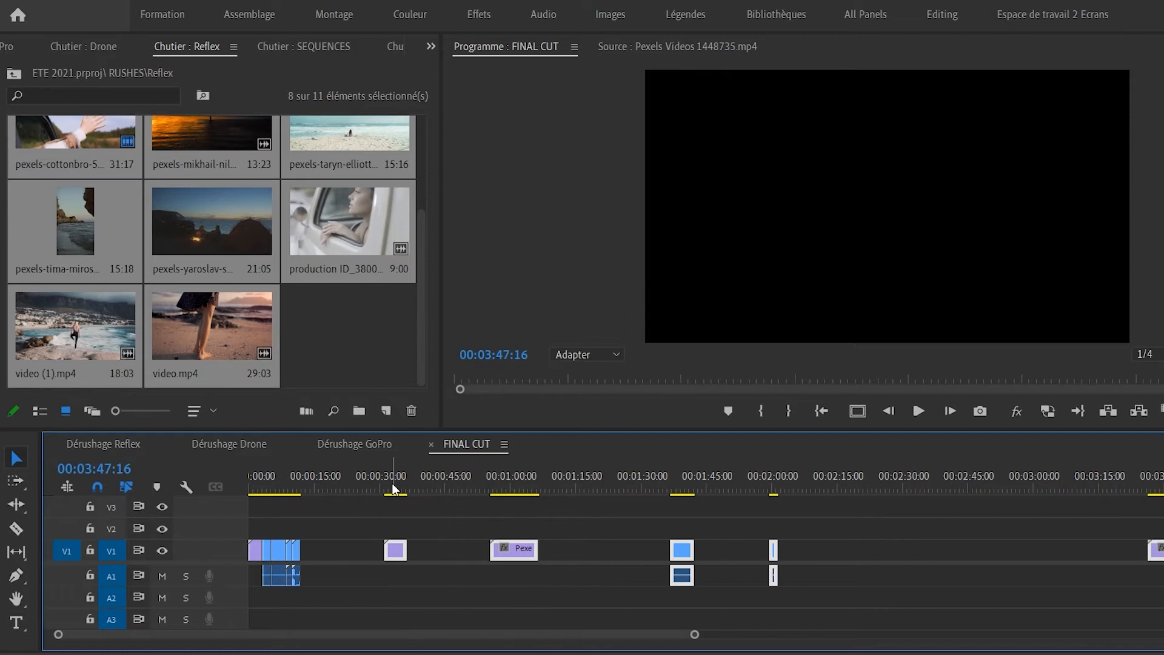
{"action": "left_click", "coordinate": [432, 554]}
{"action": "key", "text": "shift+Delete"}
Delete the three remaining gaps up to Pexels Videos 140, preview at 00:00:55:09, and save.
{"action": "left_click", "coordinate": [481, 548]}
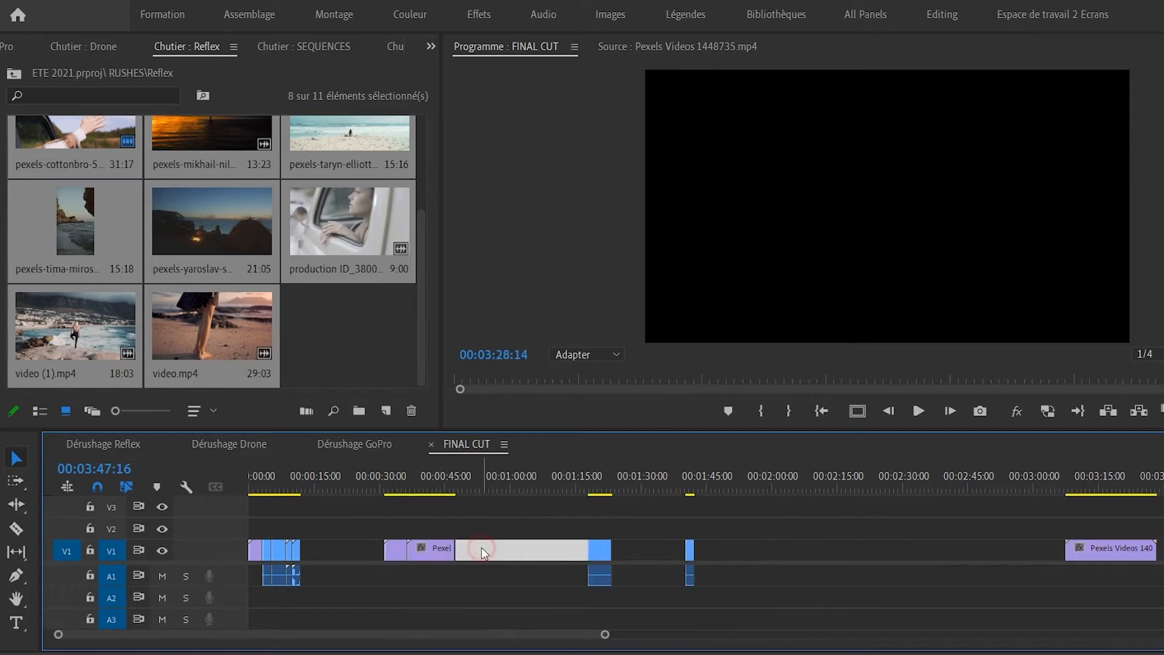
{"action": "key", "text": "Delete"}
{"action": "left_click", "coordinate": [507, 552]}
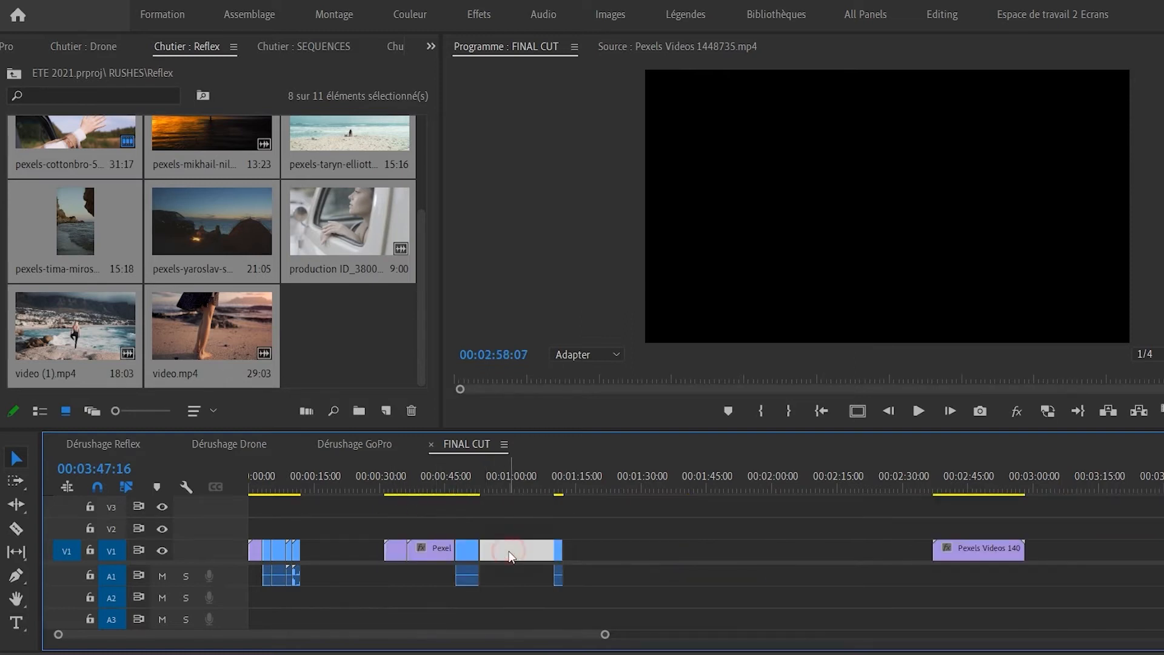
{"action": "key", "text": "Delete"}
{"action": "left_click", "coordinate": [552, 551]}
{"action": "key", "text": "Delete"}
{"action": "left_click_drag", "start_coordinate": [409, 486], "coordinate": [508, 494]}
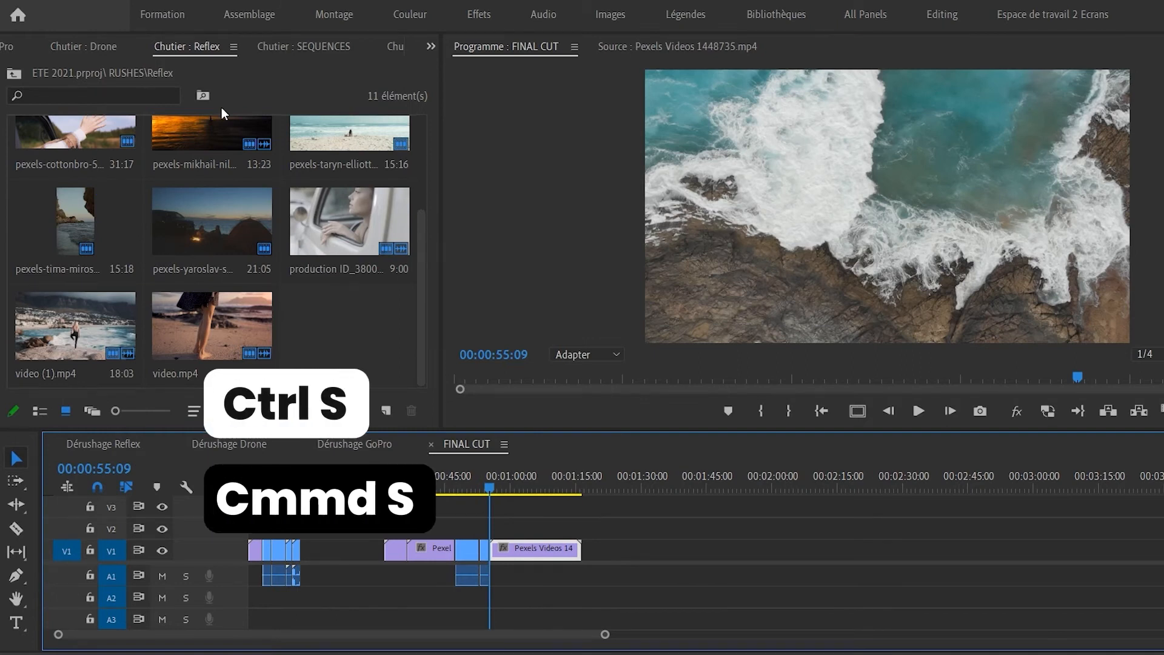
{"action": "key", "text": "ctrl+s"}
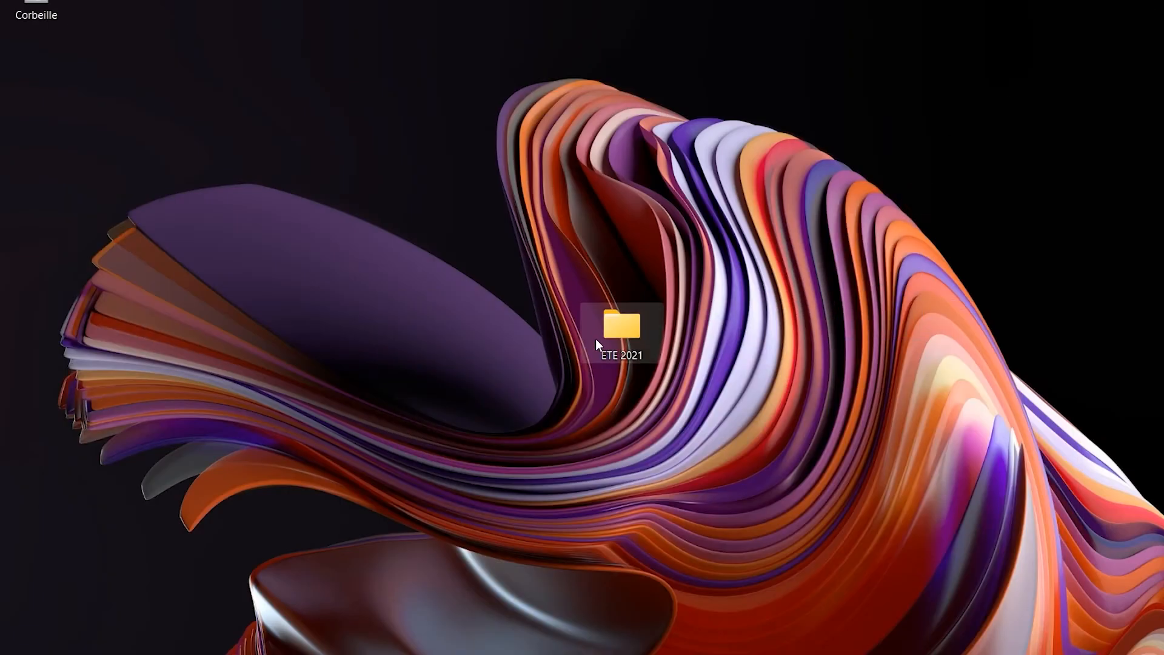
Drag Couple Watching Sunset With Their Pet Dog.mp4 from ETE 2021 > 1_SOURCES > RUSHES > GoPro to the desktop, then close Explorer.
{"action": "double_click", "coordinate": [610, 334]}
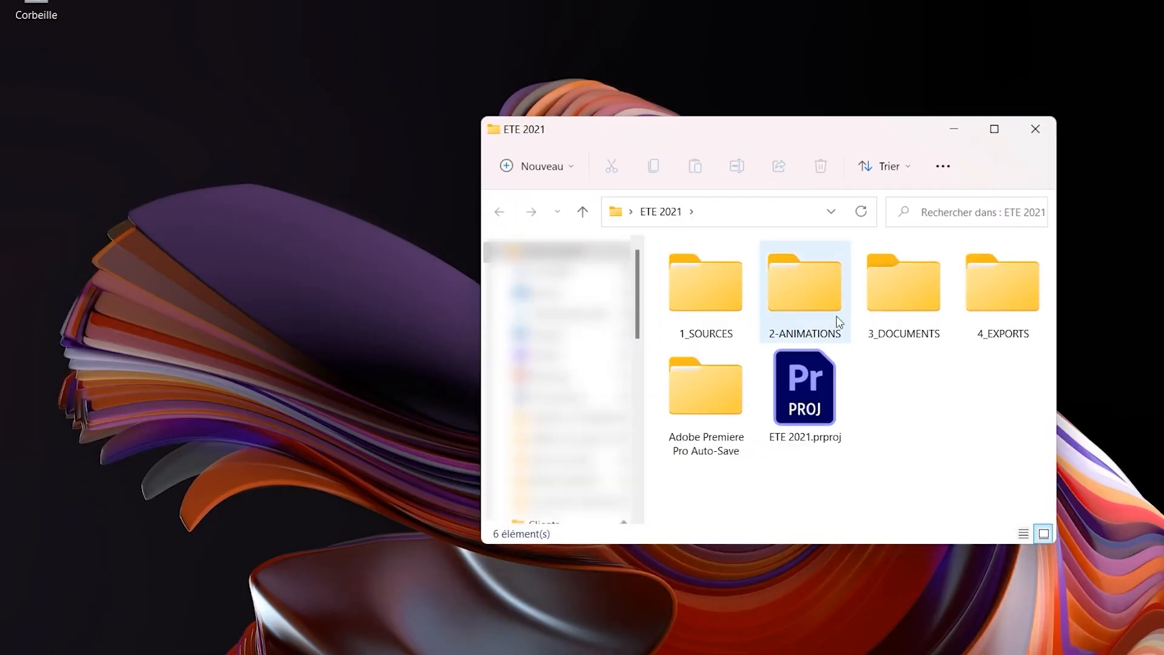
{"action": "double_click", "coordinate": [746, 314]}
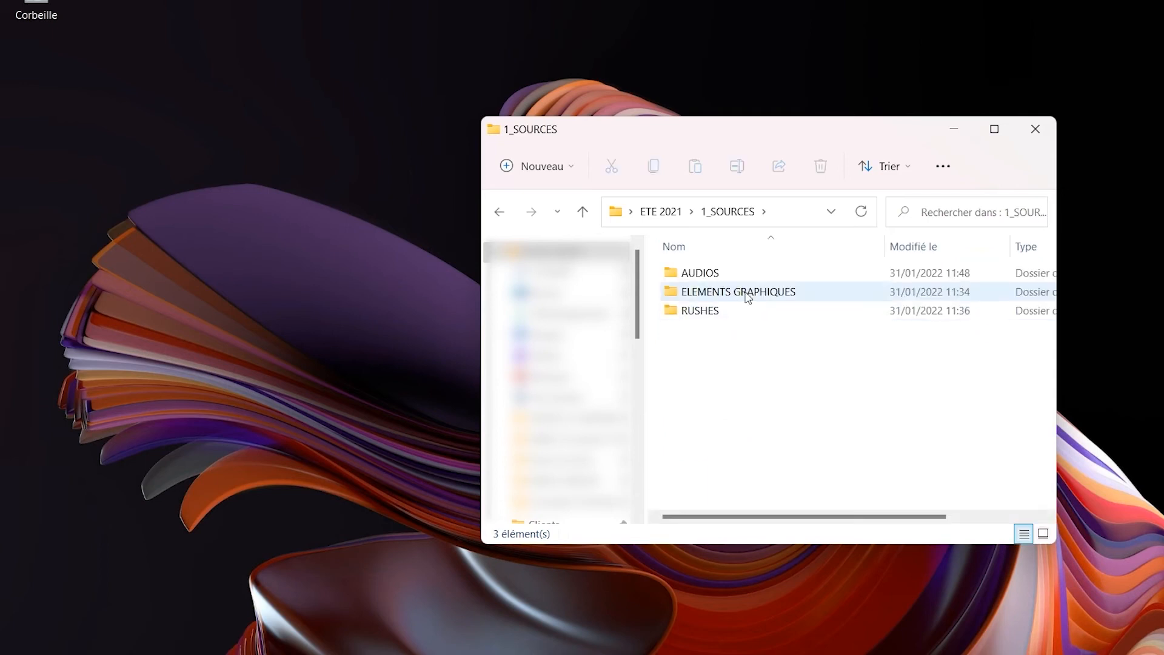
{"action": "left_click", "coordinate": [743, 312]}
{"action": "double_click", "coordinate": [742, 312]}
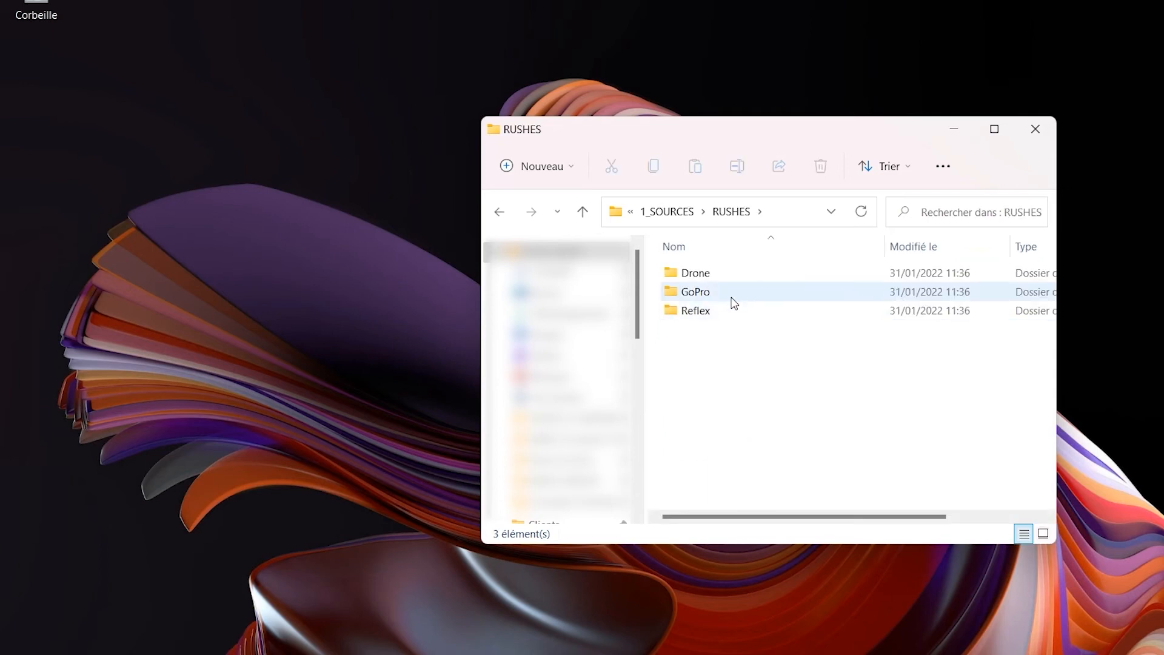
{"action": "double_click", "coordinate": [733, 301]}
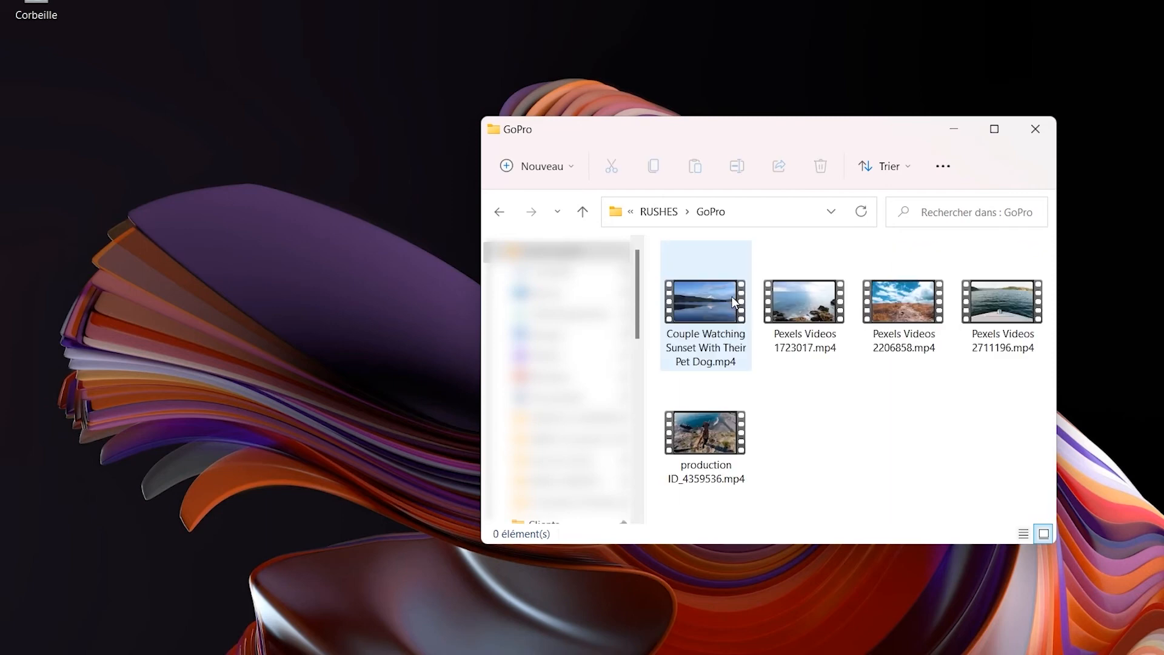
{"action": "left_click", "coordinate": [730, 319]}
{"action": "left_click_drag", "start_coordinate": [730, 320], "coordinate": [224, 301]}
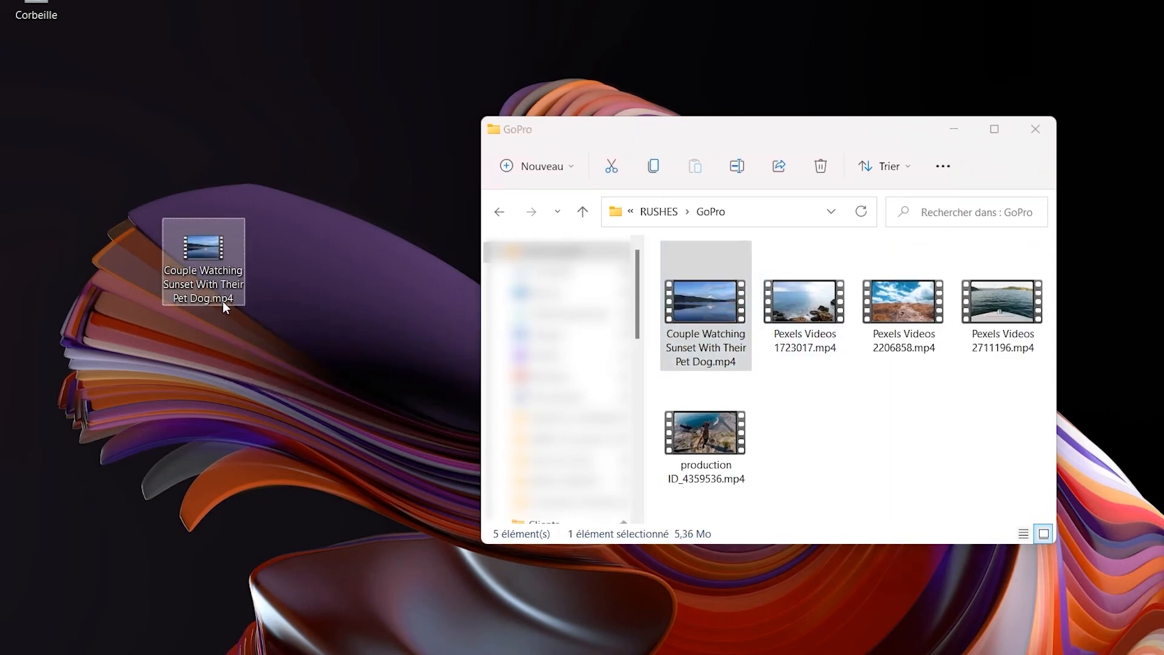
{"action": "left_click_drag", "start_coordinate": [886, 397], "coordinate": [839, 424]}
{"action": "key", "text": "alt+Left"}
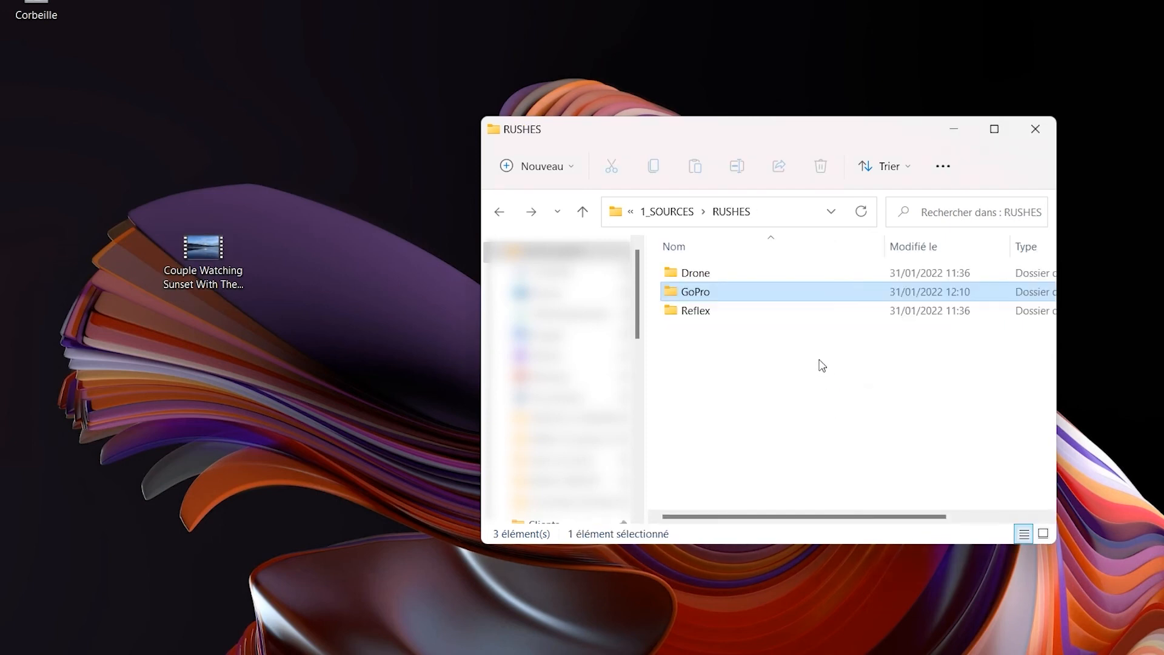
{"action": "left_click", "coordinate": [1036, 129]}
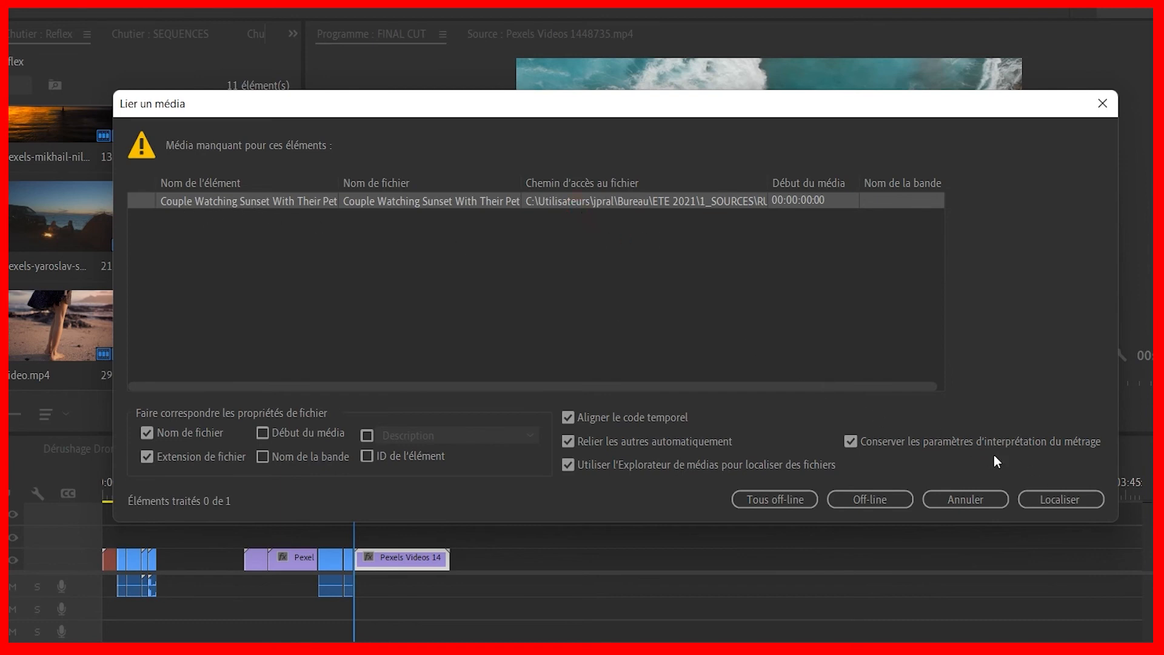
Browse the Link Media locator to the desktop (Bureau), then cancel both windows so the clip stays offline.
{"action": "left_click", "coordinate": [1067, 494]}
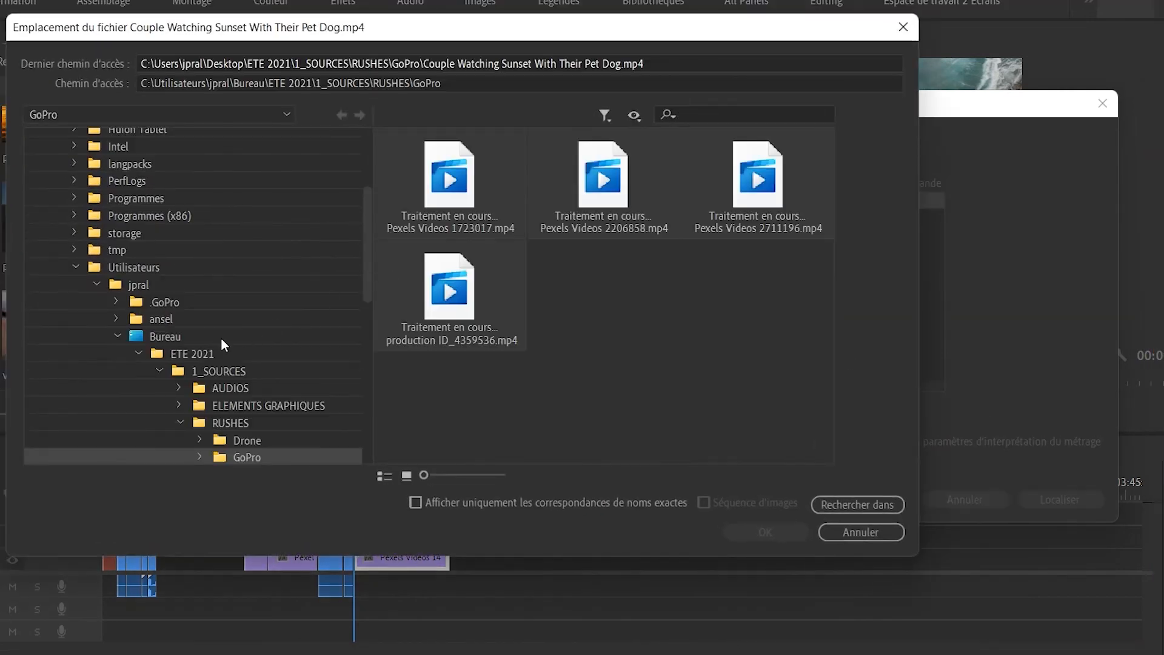
{"action": "left_click", "coordinate": [167, 342]}
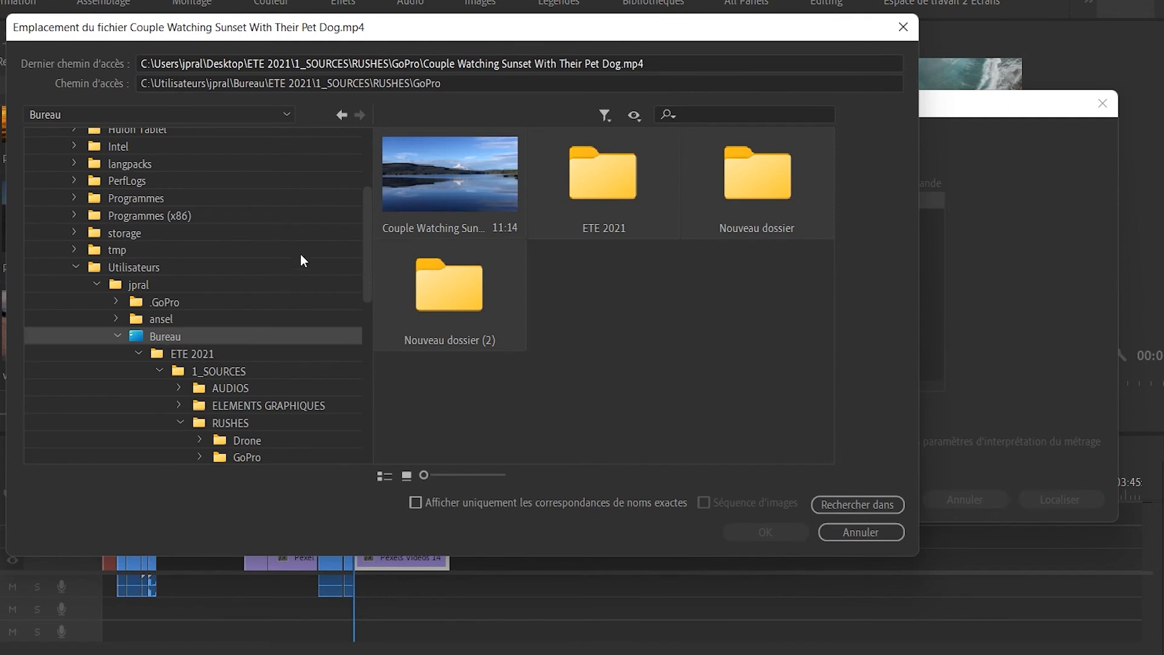
{"action": "left_click", "coordinate": [877, 530]}
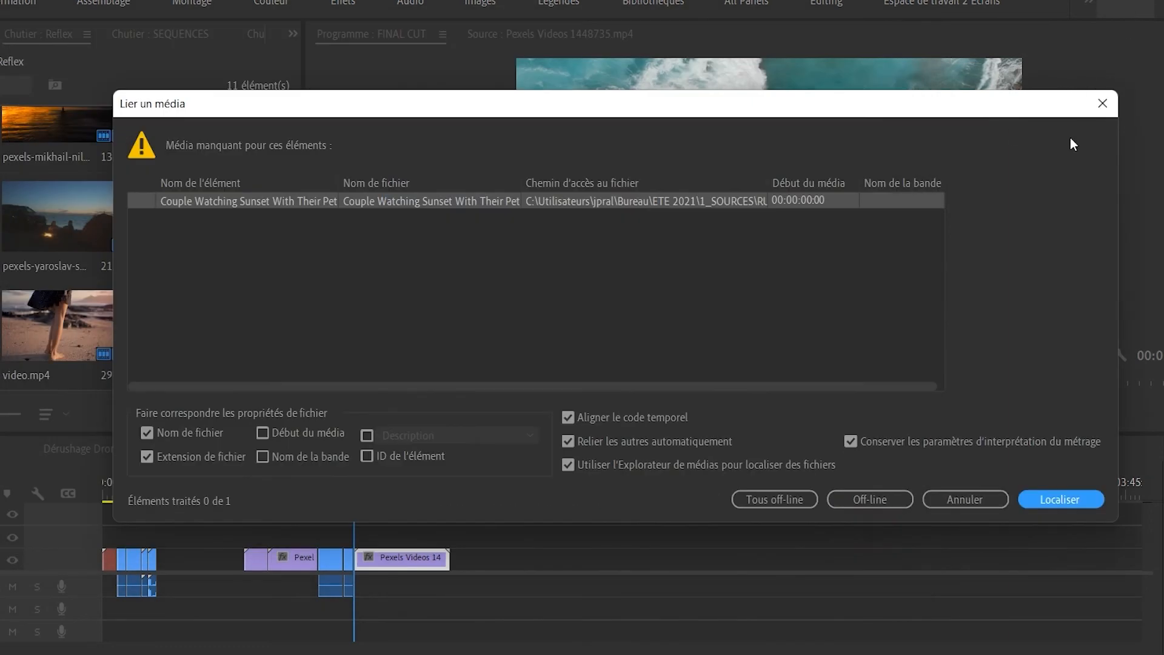
{"action": "left_click", "coordinate": [943, 501]}
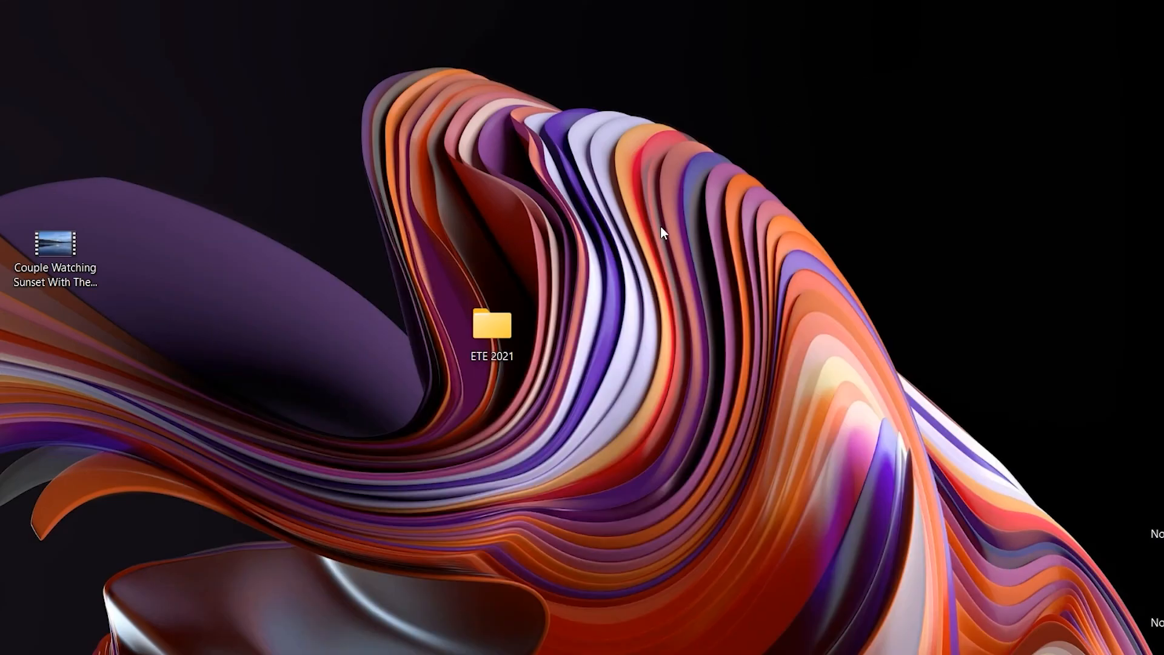
Drag the sunset video from the desktop back into ETE 2021 > RUSHES > GoPro and close Explorer.
{"action": "left_click", "coordinate": [79, 251]}
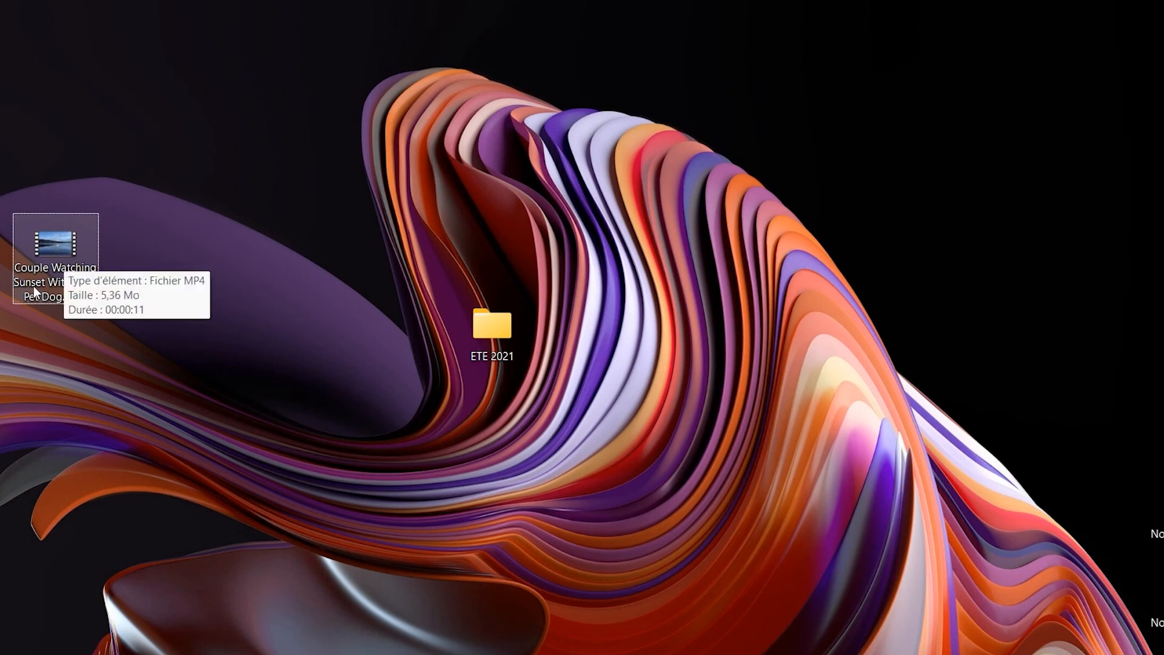
{"action": "double_click", "coordinate": [514, 319]}
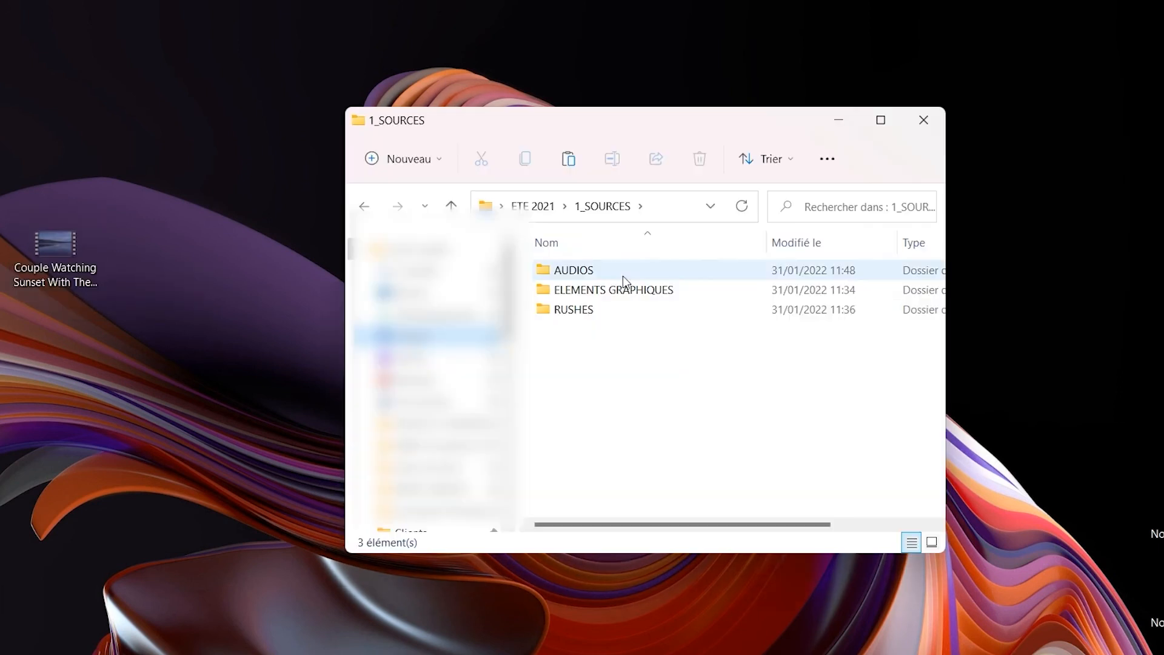
{"action": "double_click", "coordinate": [606, 309]}
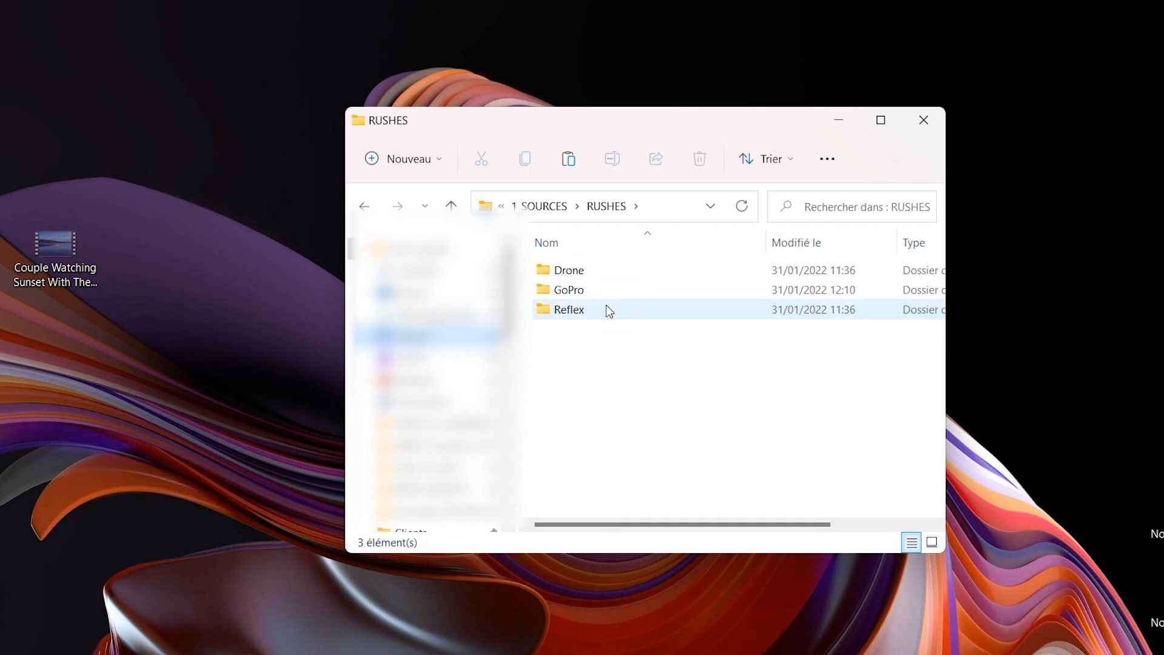
{"action": "double_click", "coordinate": [616, 292]}
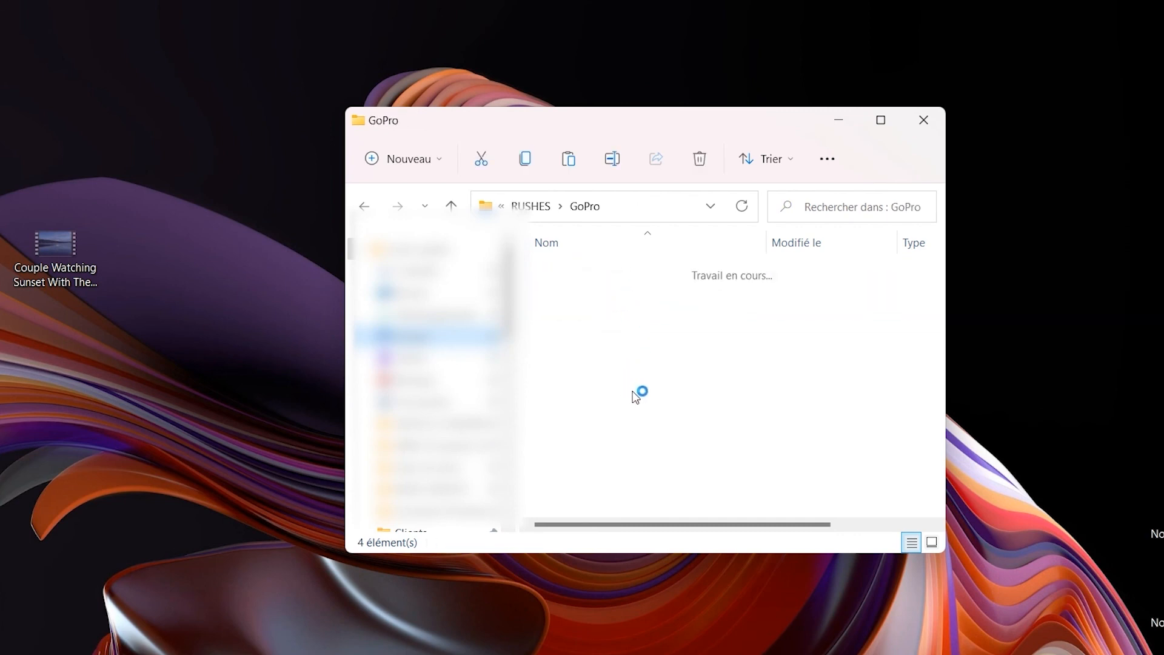
{"action": "left_click_drag", "start_coordinate": [667, 393], "coordinate": [716, 456]}
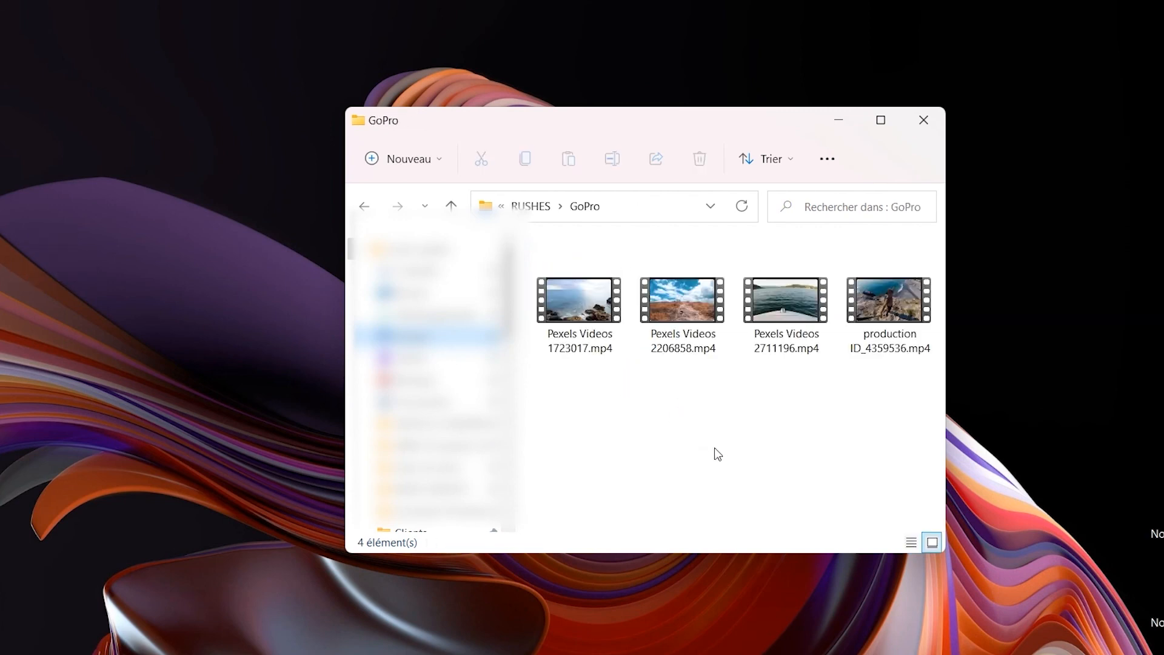
{"action": "left_click", "coordinate": [924, 120]}
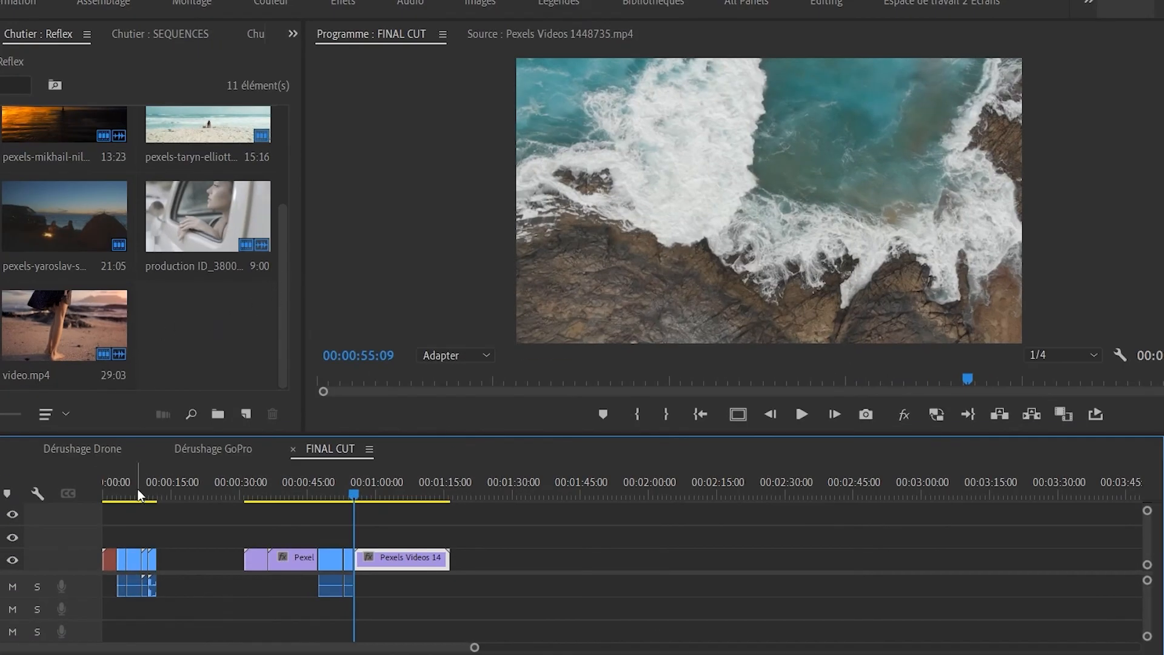
Reveal the offline clip in its bin and replace its footage with Couple Watching Sunset With Their Pet Dog.mp4.
{"action": "left_click_drag", "start_coordinate": [138, 494], "coordinate": [103, 497]}
{"action": "right_click", "coordinate": [29, 604]}
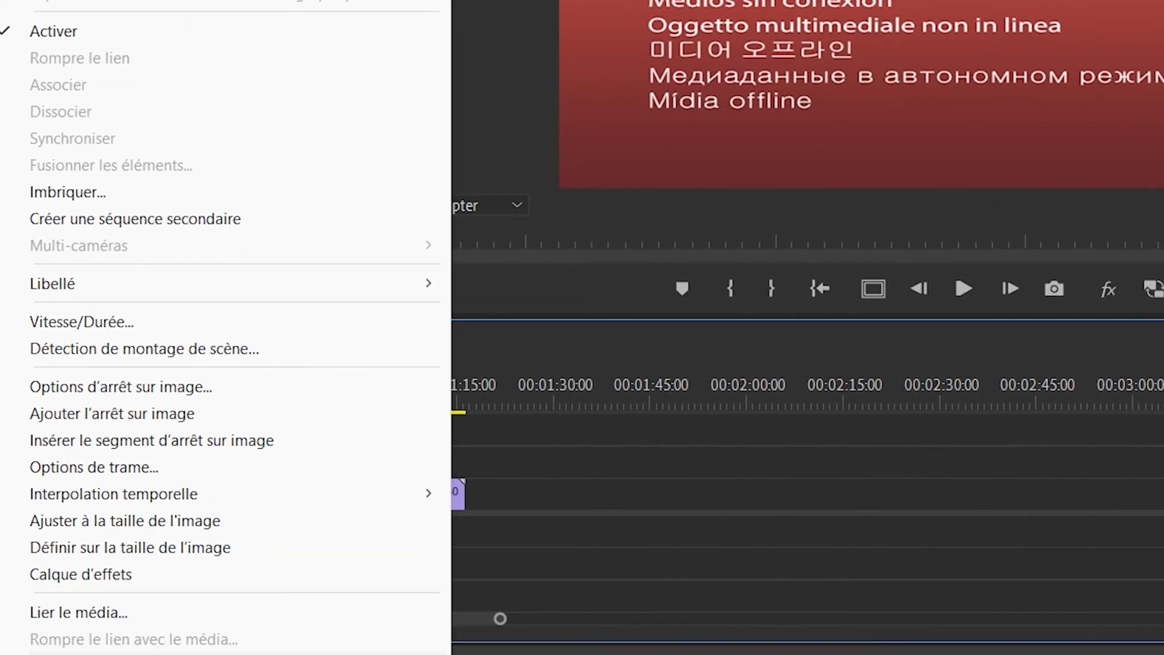
{"action": "left_click", "coordinate": [119, 566]}
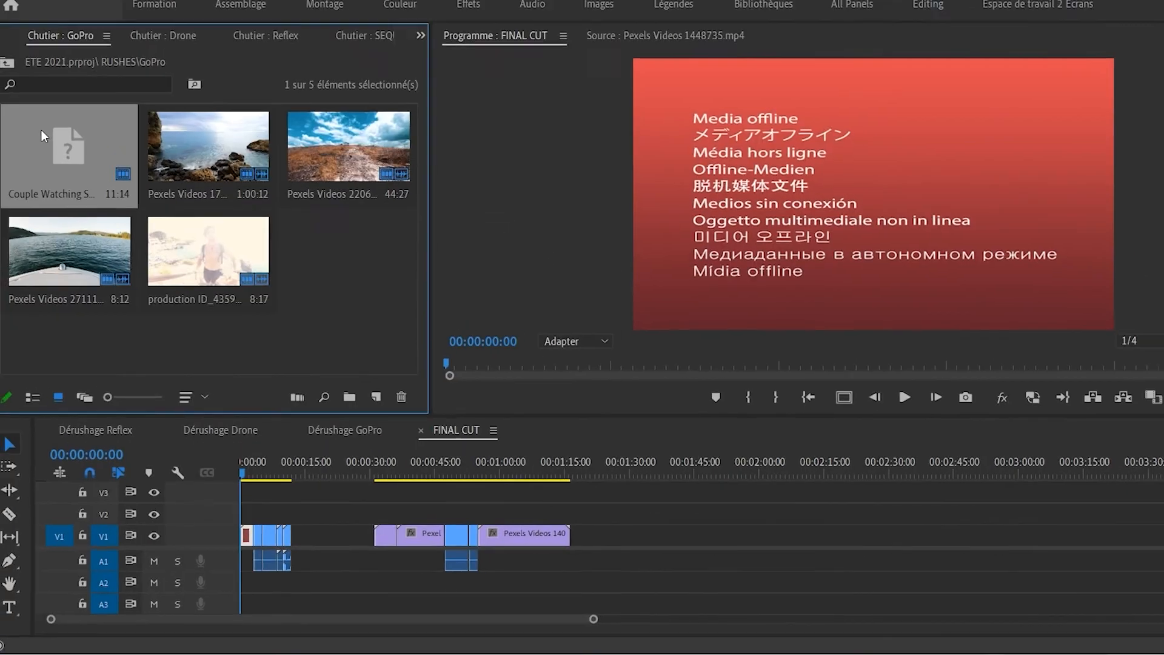
{"action": "right_click", "coordinate": [79, 163]}
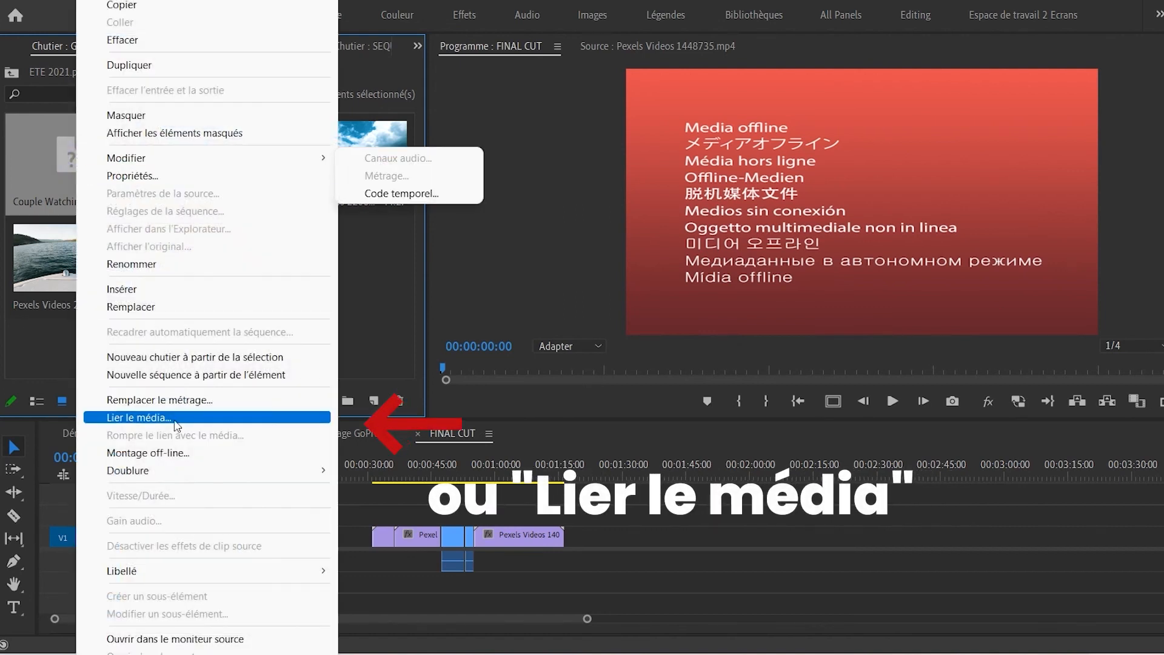
{"action": "left_click", "coordinate": [199, 399]}
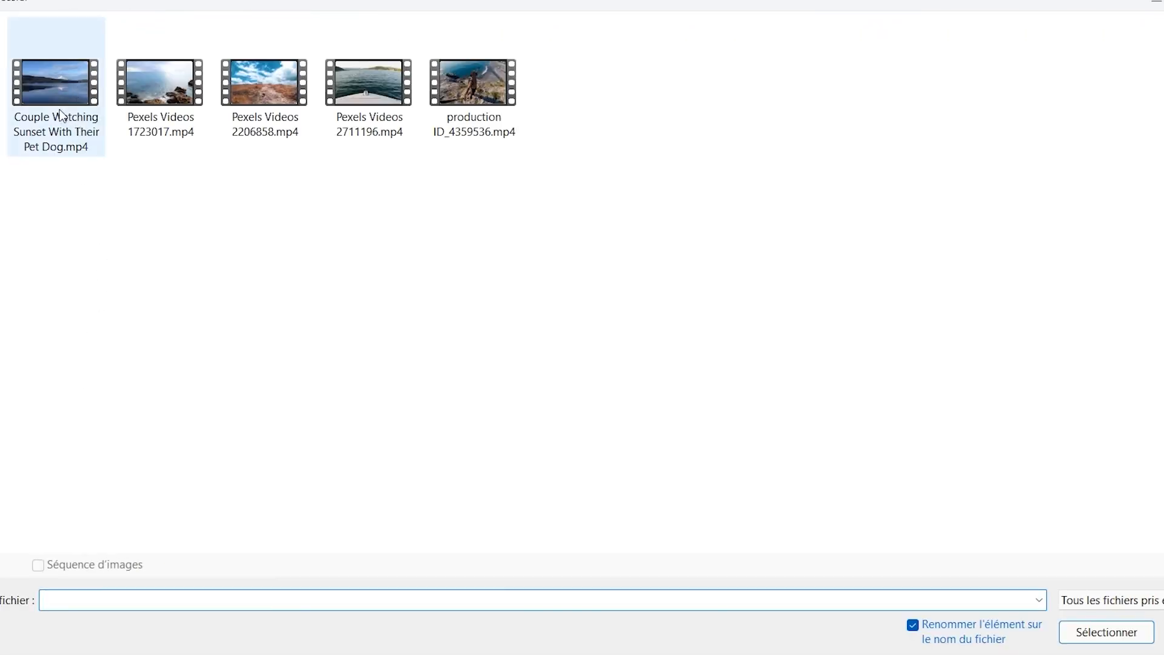
{"action": "left_click", "coordinate": [62, 115]}
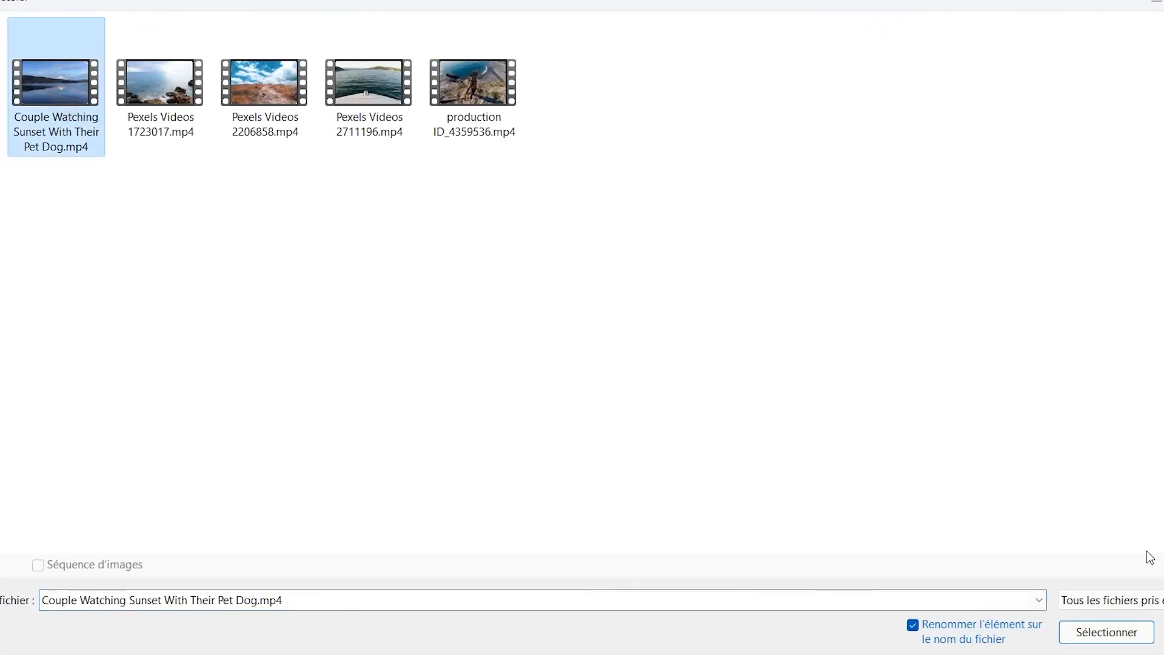
{"action": "left_click", "coordinate": [1123, 638]}
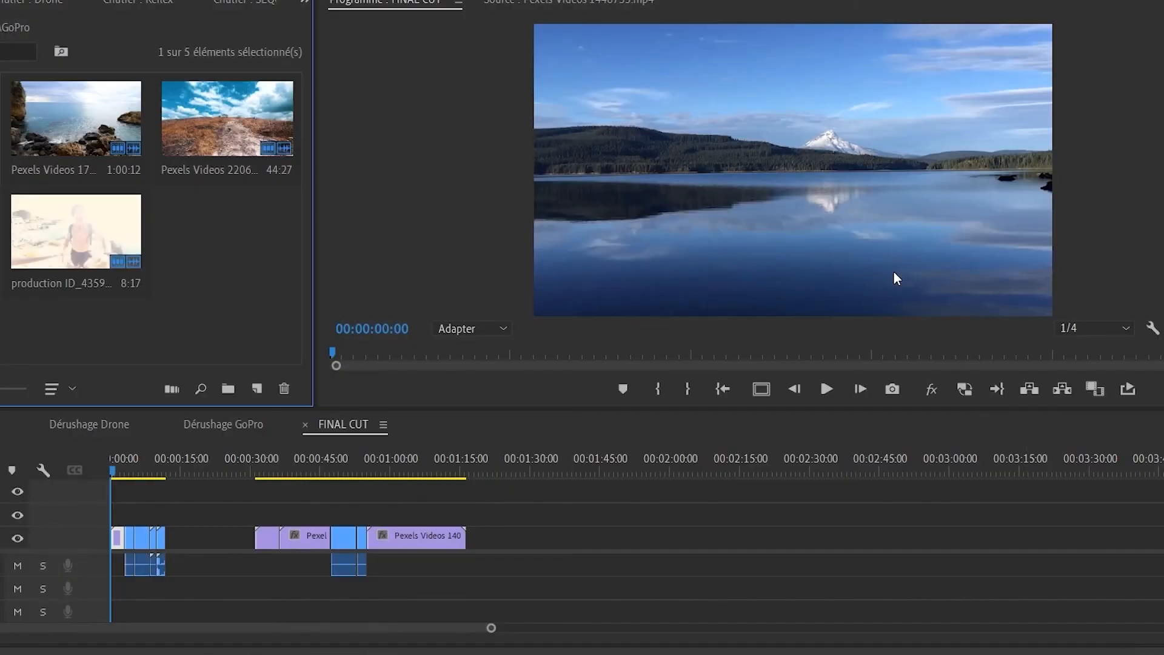